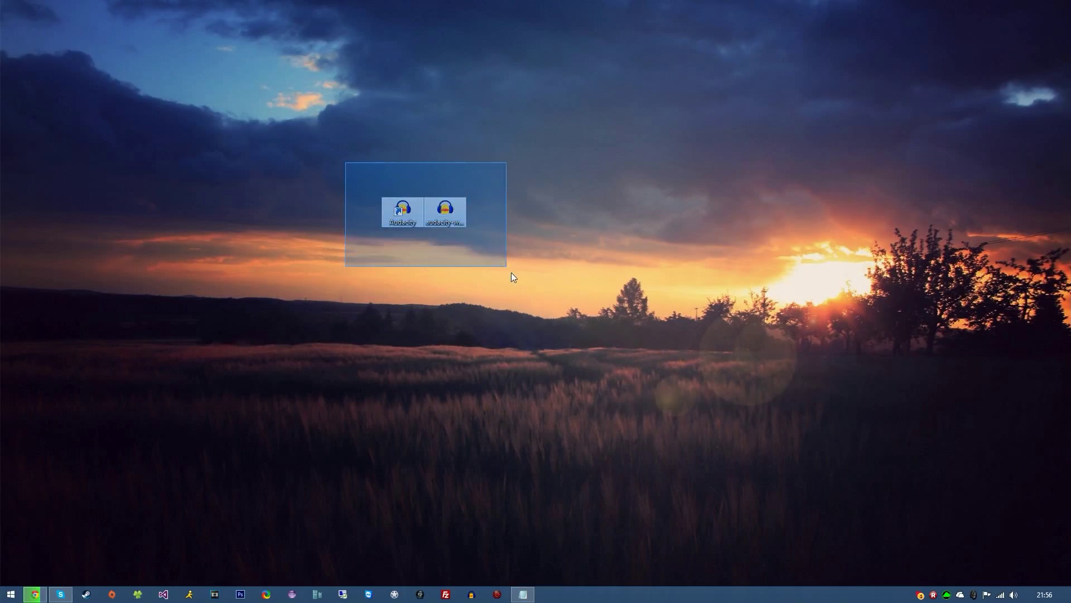
Step: Select the Audacity desktop shortcut and launch Audacity
{"action": "left_click_drag", "start_coordinate": [393, 173], "coordinate": [511, 272]}
{"action": "mouse_move", "coordinate": [549, 279]}
{"action": "left_mouse_down"}
{"action": "mouse_move", "coordinate": [358, 189]}
{"action": "mouse_move", "coordinate": [341, 167]}
{"action": "left_mouse_up"}
{"action": "left_click", "coordinate": [341, 167]}
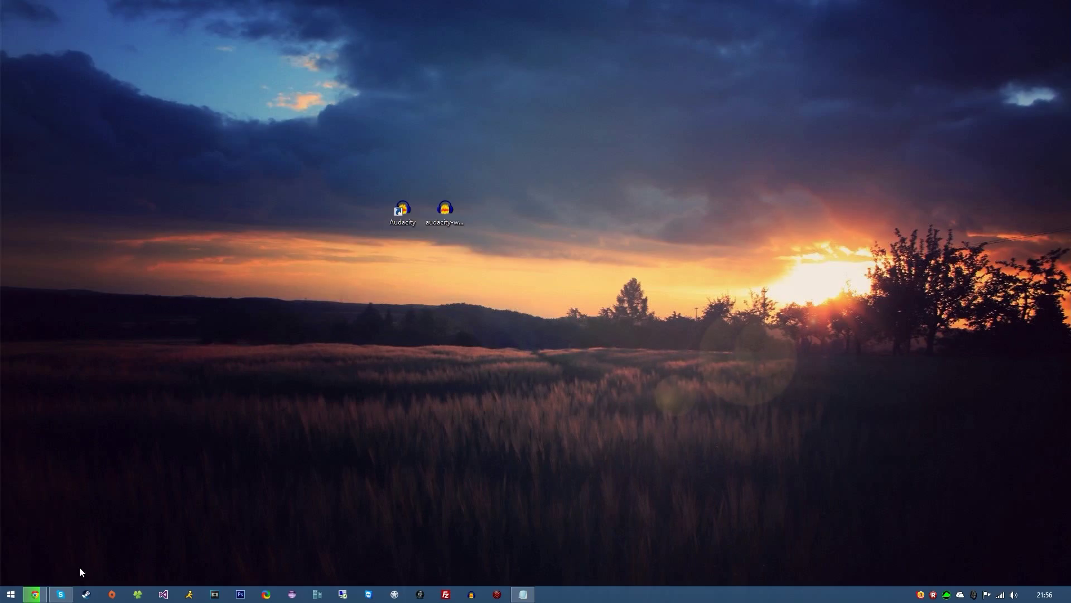
{"action": "left_click", "coordinate": [38, 594]}
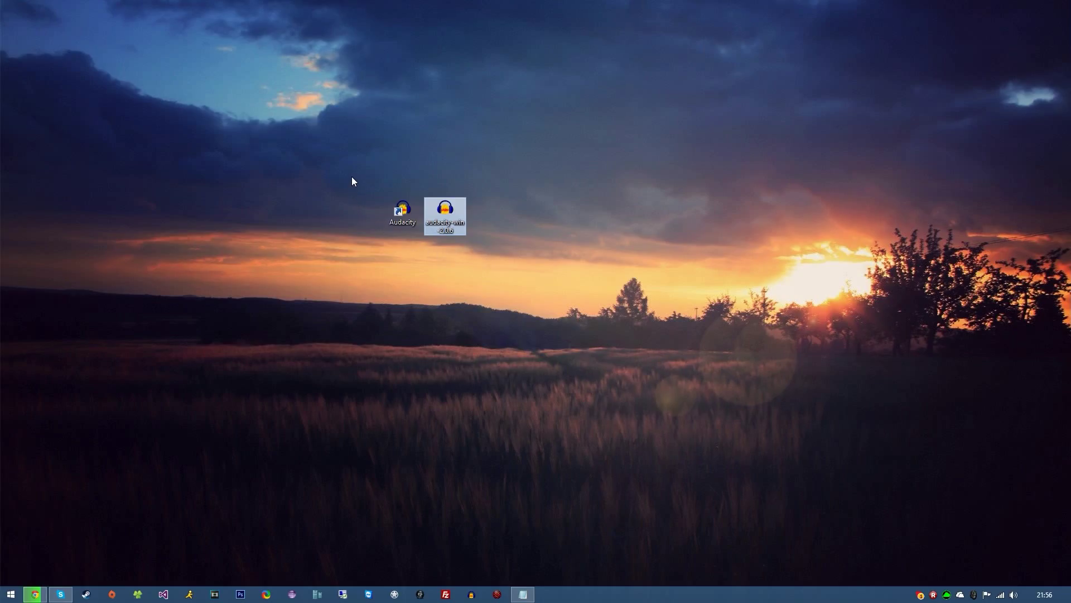
{"action": "left_click_drag", "start_coordinate": [352, 181], "coordinate": [433, 280]}
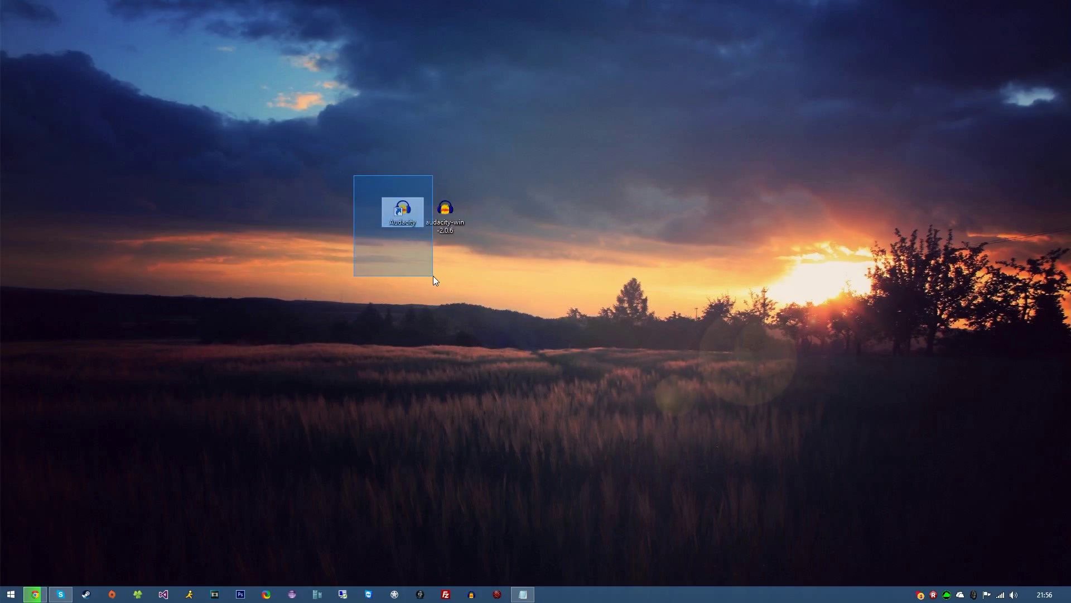
{"action": "key", "text": "Return"}
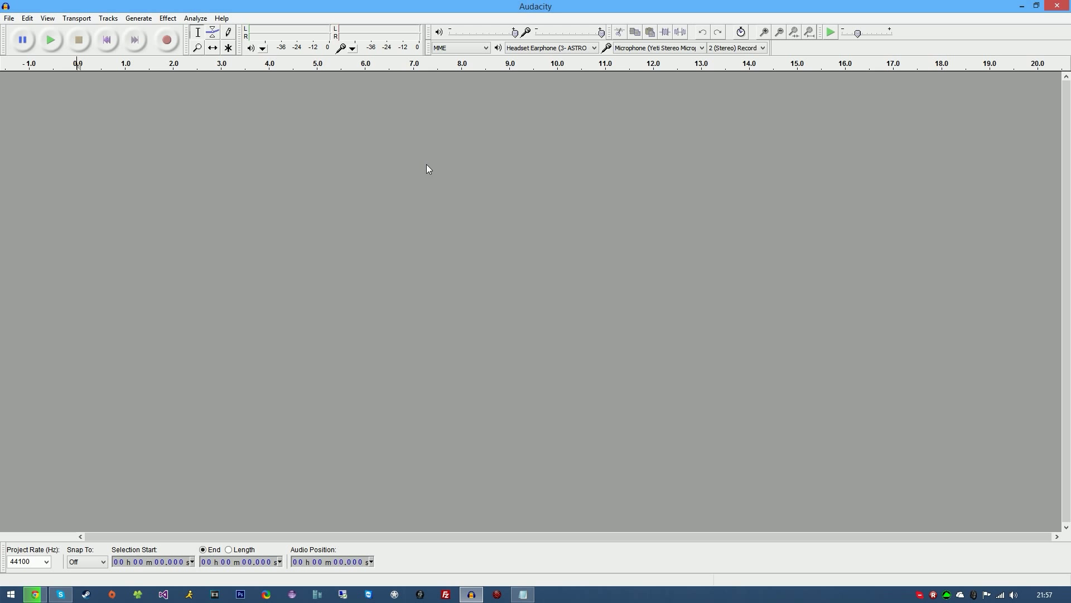
Step: Keep Microphone (Yeti Stereo Microphone) as the recording input device
{"action": "left_click", "coordinate": [649, 50]}
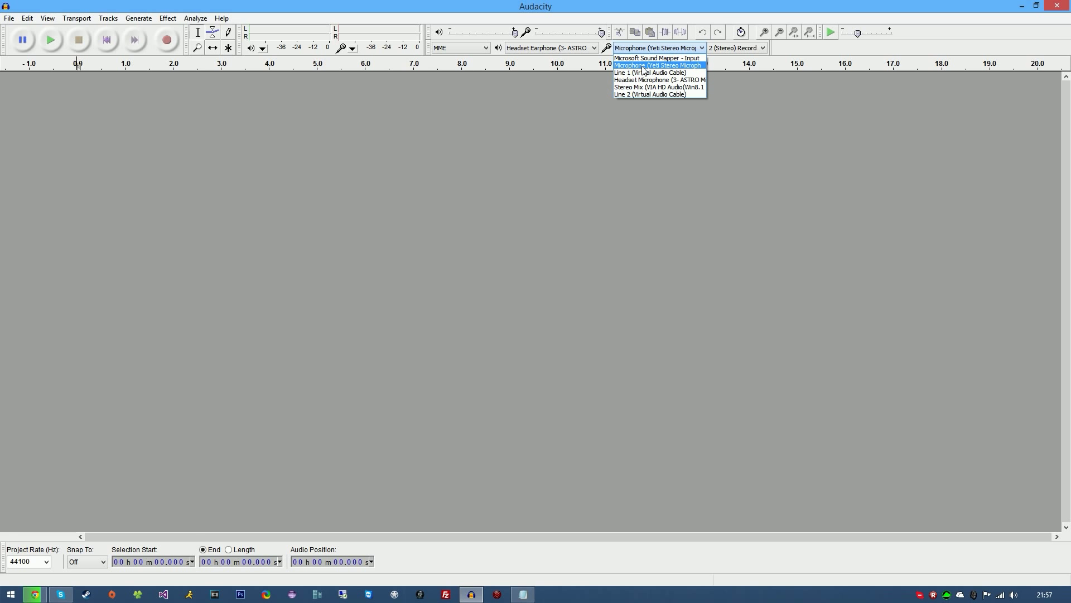
{"action": "left_click", "coordinate": [679, 66]}
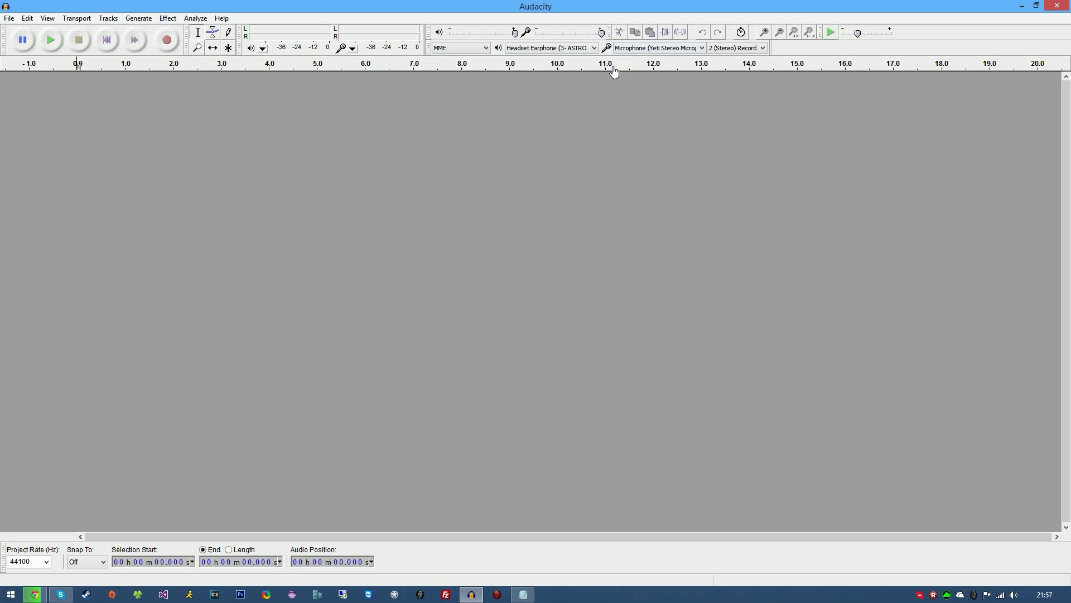
{"action": "left_click", "coordinate": [675, 50]}
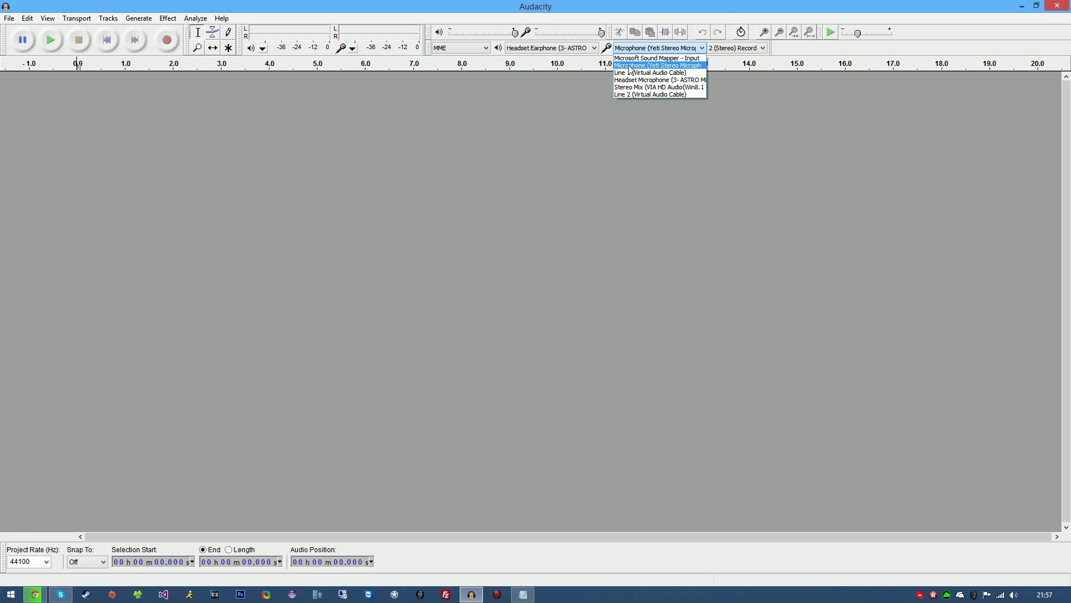
{"action": "left_click", "coordinate": [652, 51]}
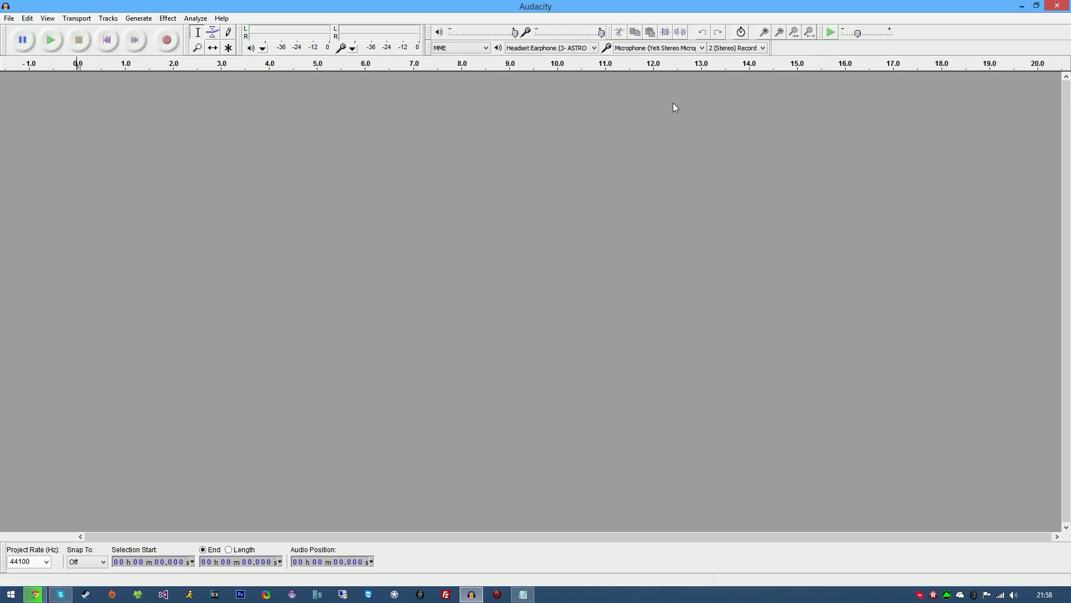
Step: Record a nine-second voice clip and select its silent opening from 0 to 5 s
{"action": "left_click", "coordinate": [167, 41]}
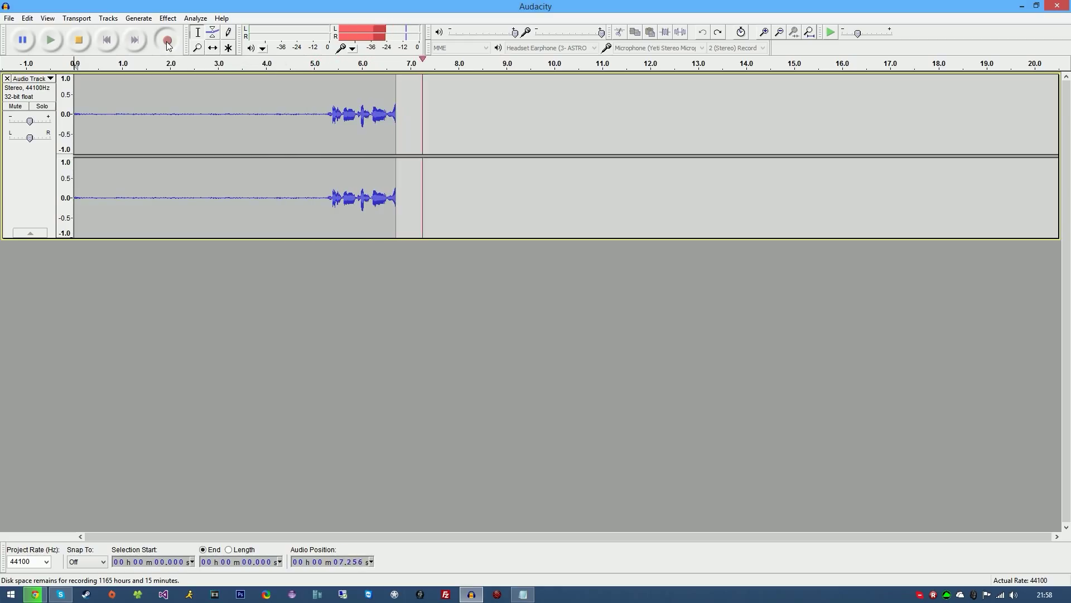
{"action": "left_click", "coordinate": [79, 39]}
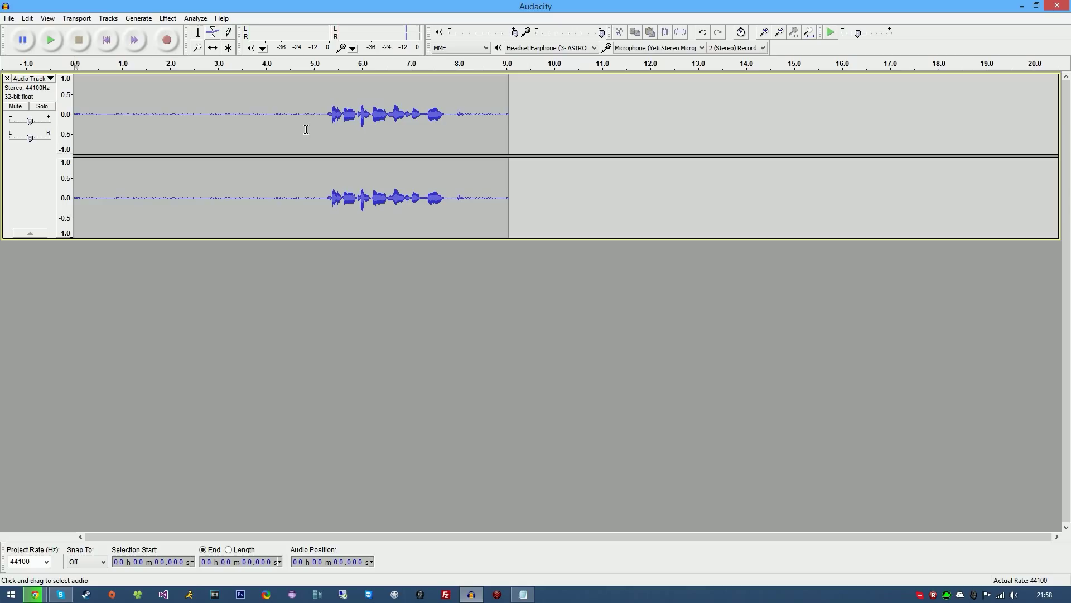
{"action": "left_click_drag", "start_coordinate": [318, 118], "coordinate": [128, 114]}
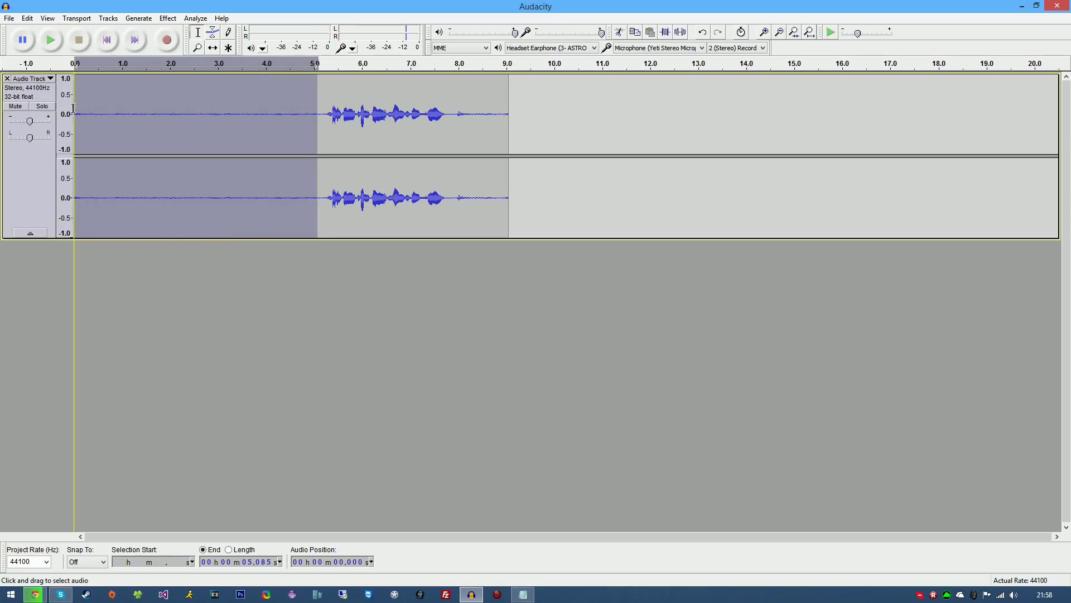
{"action": "left_click", "coordinate": [140, 114]}
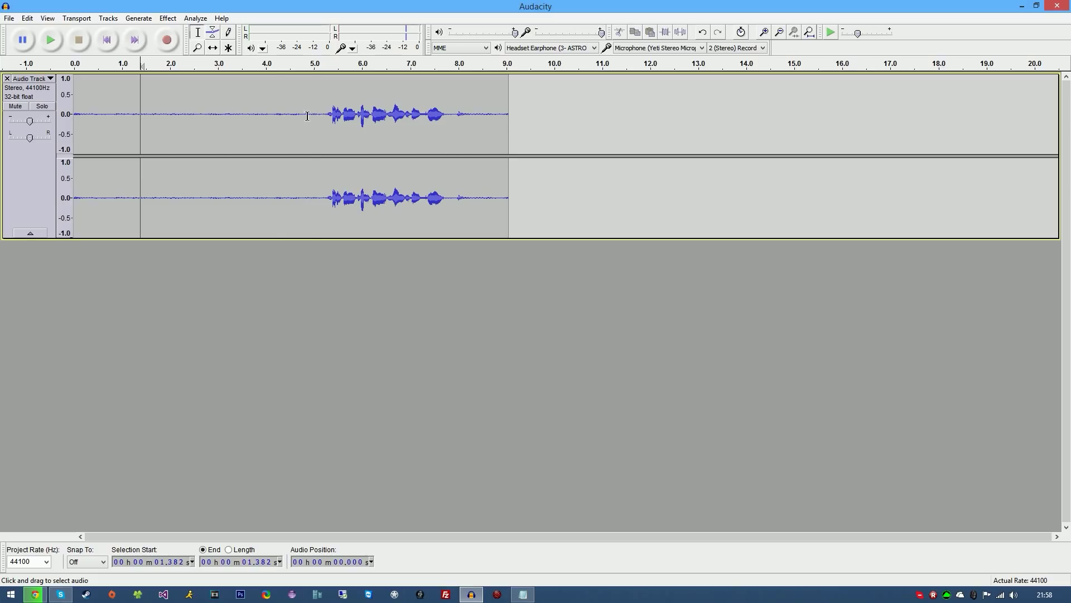
{"action": "left_click_drag", "start_coordinate": [307, 115], "coordinate": [195, 109]}
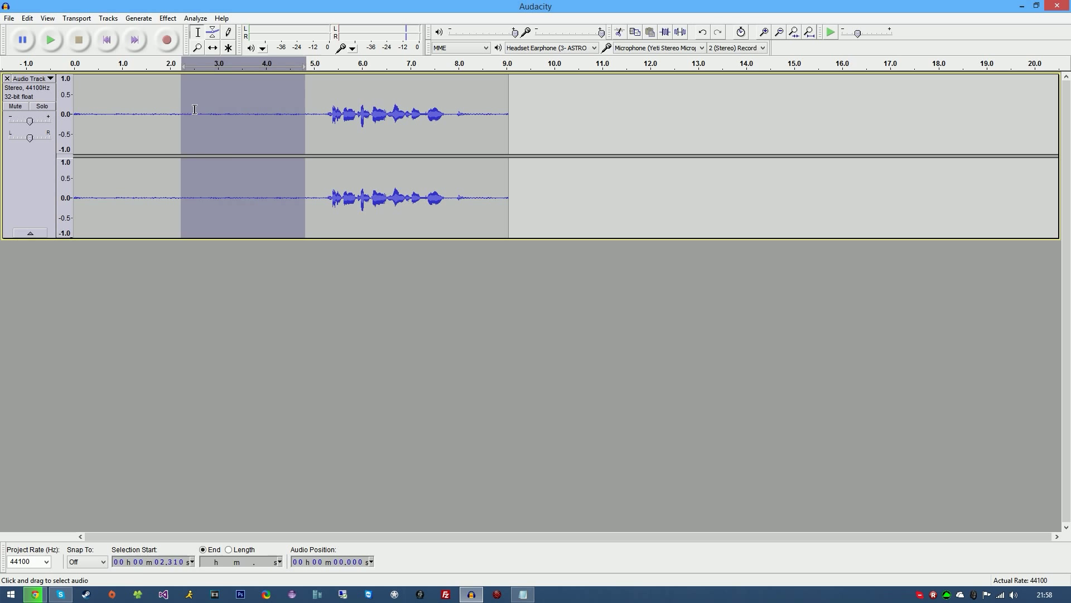
{"action": "left_click", "coordinate": [252, 144]}
{"action": "left_click_drag", "start_coordinate": [317, 114], "coordinate": [73, 117]}
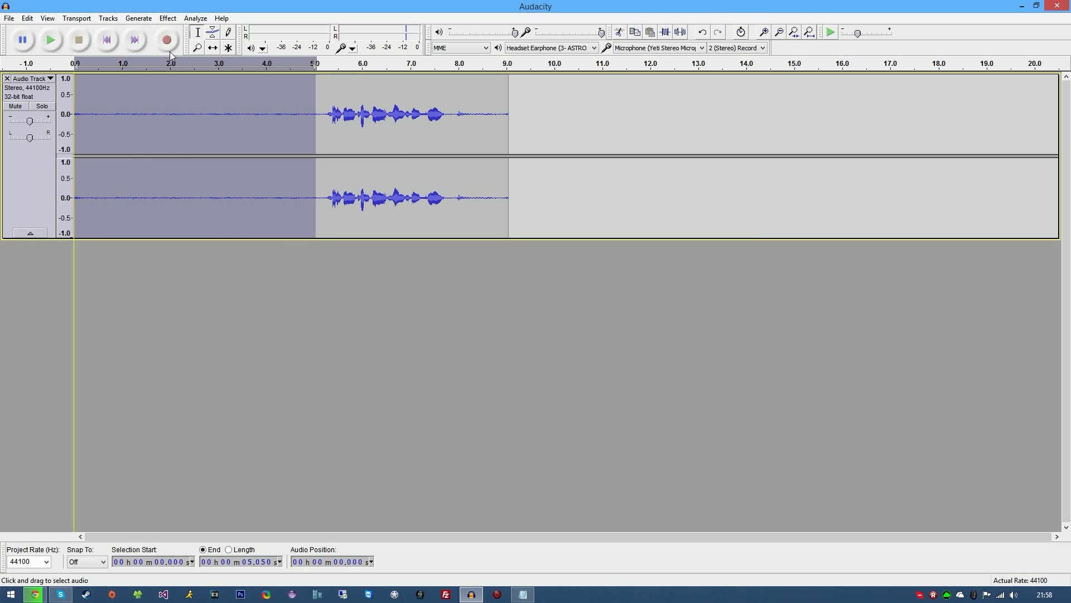
Step: Capture a noise profile from the silent opening, then apply Noise Removal to the whole clip
{"action": "left_click", "coordinate": [168, 18]}
{"action": "left_click", "coordinate": [210, 219]}
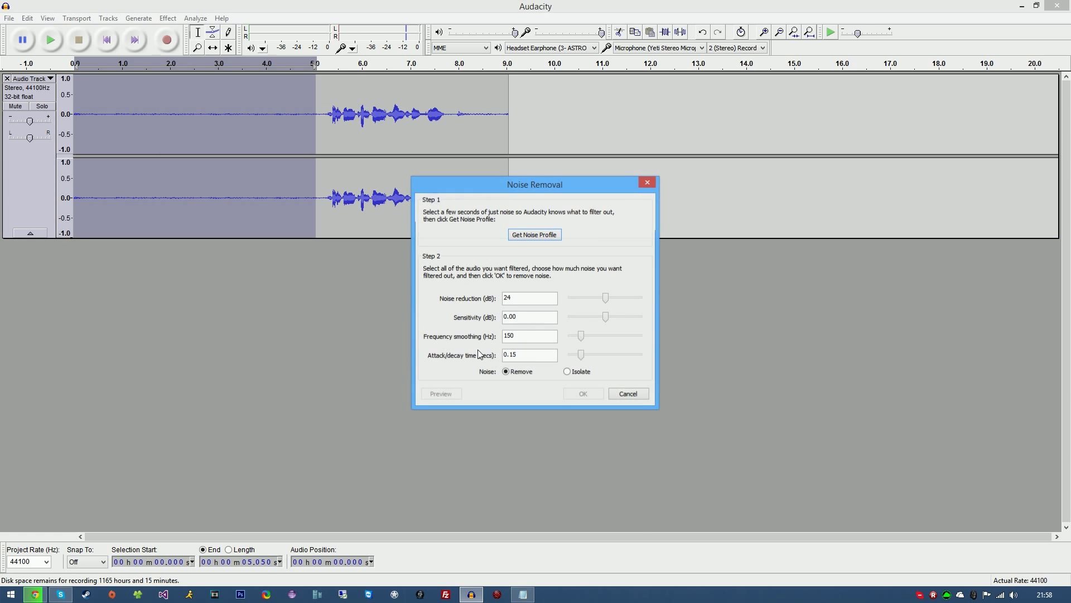
{"action": "left_click", "coordinate": [542, 237]}
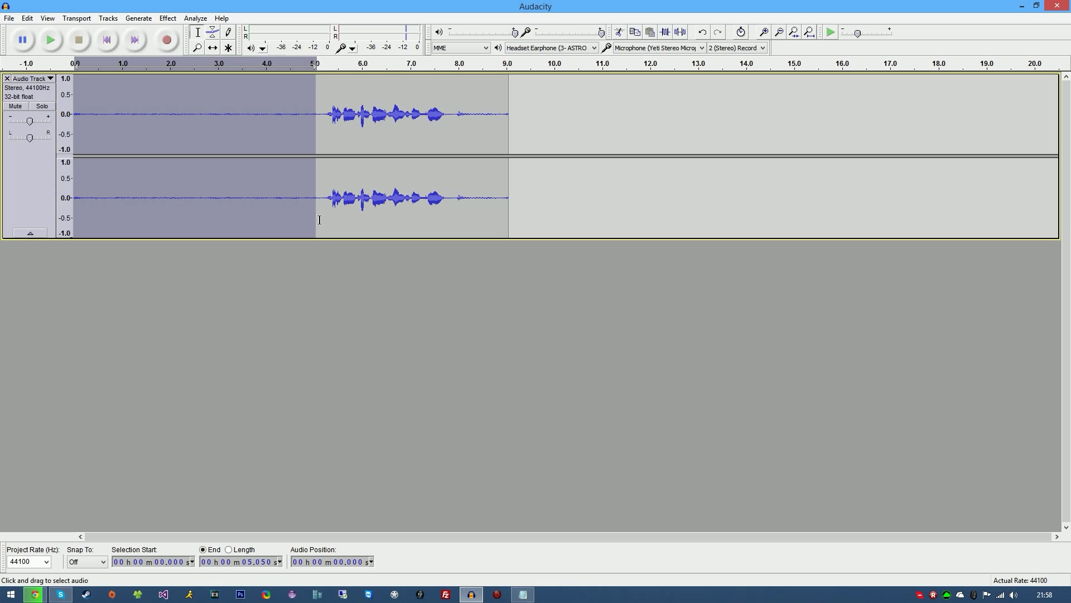
{"action": "key", "text": "ctrl+a"}
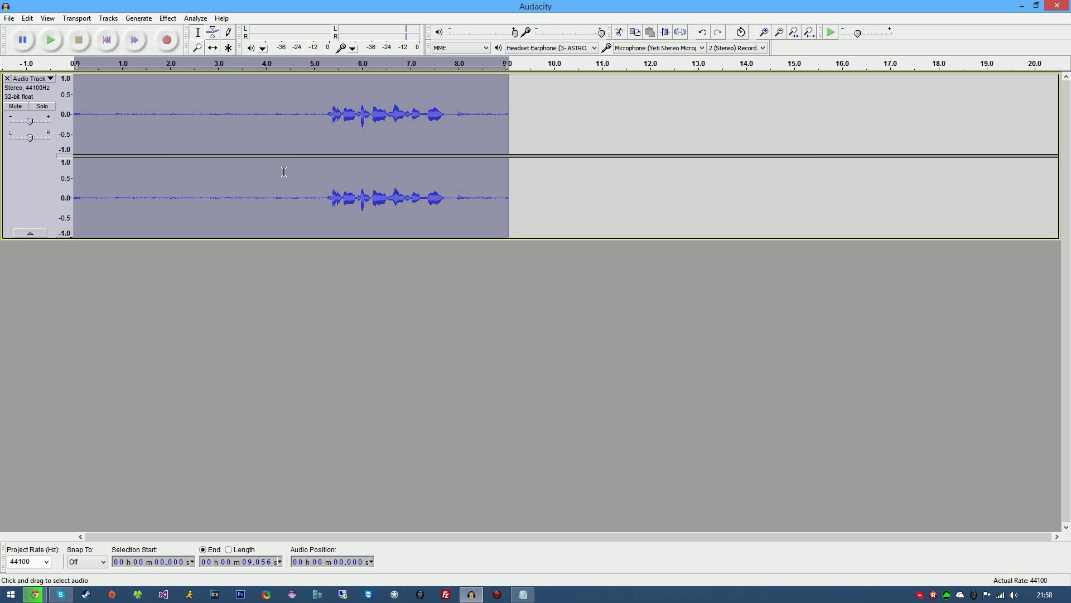
{"action": "left_click", "coordinate": [167, 18]}
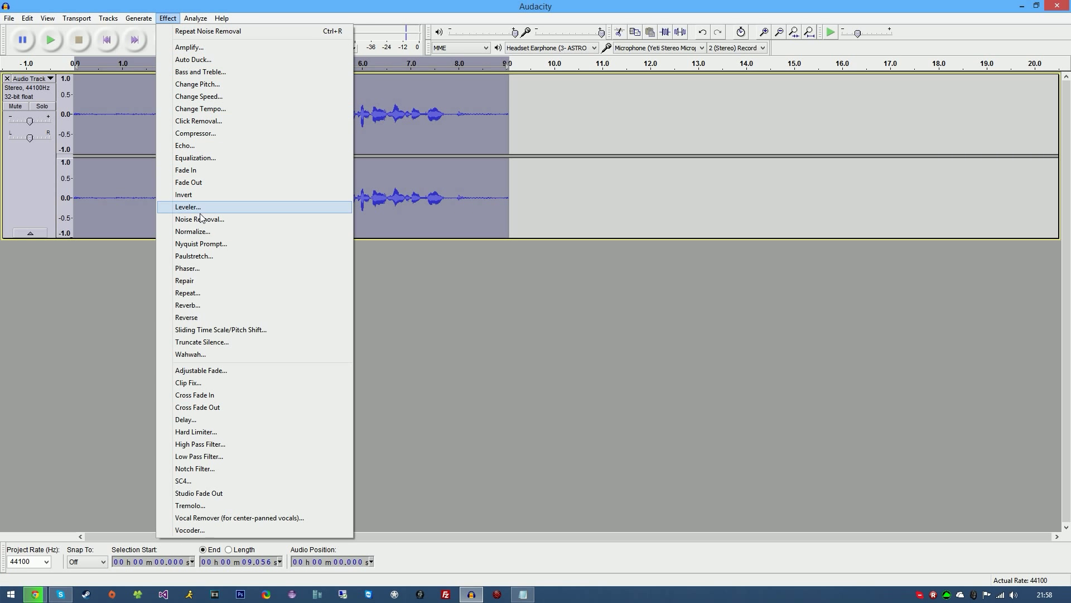
{"action": "left_click", "coordinate": [306, 220]}
{"action": "left_click", "coordinate": [575, 391]}
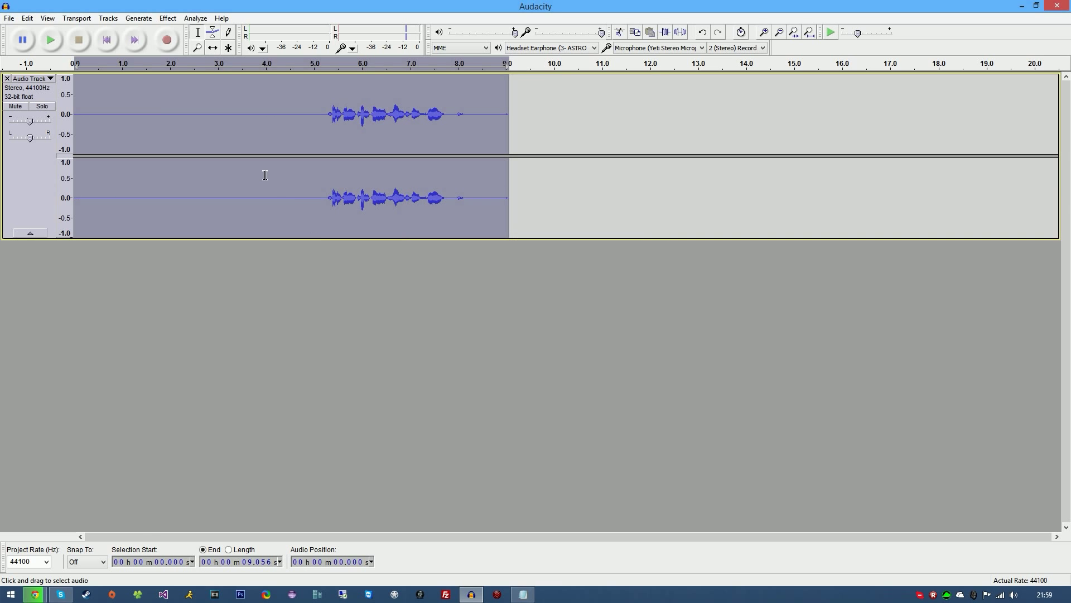
Step: Undo the noise removal and play the recording from the start to compare
{"action": "left_click", "coordinate": [164, 108]}
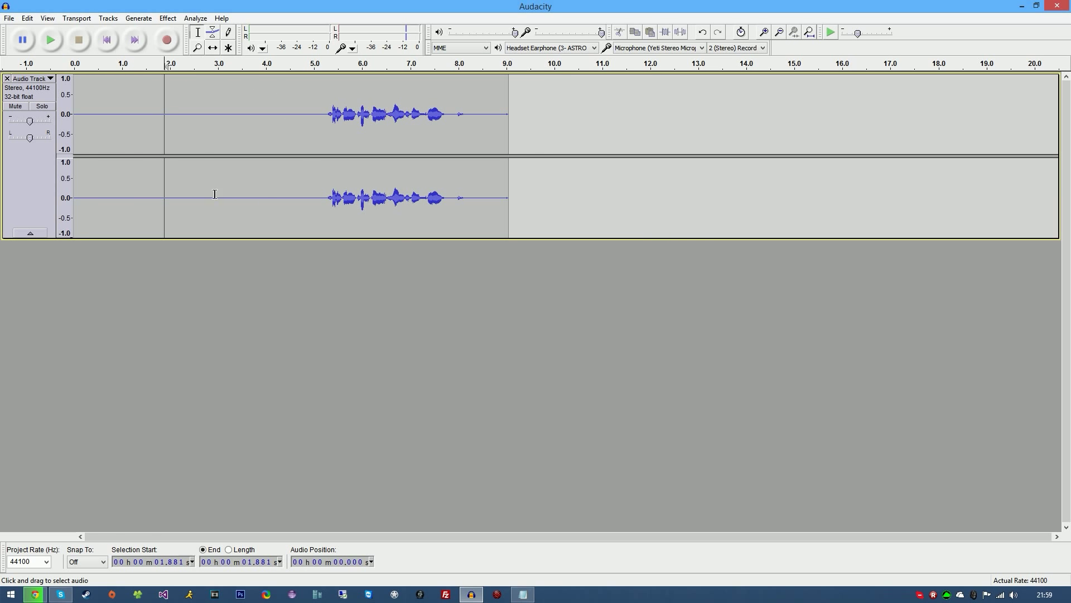
{"action": "key", "text": "ctrl+z"}
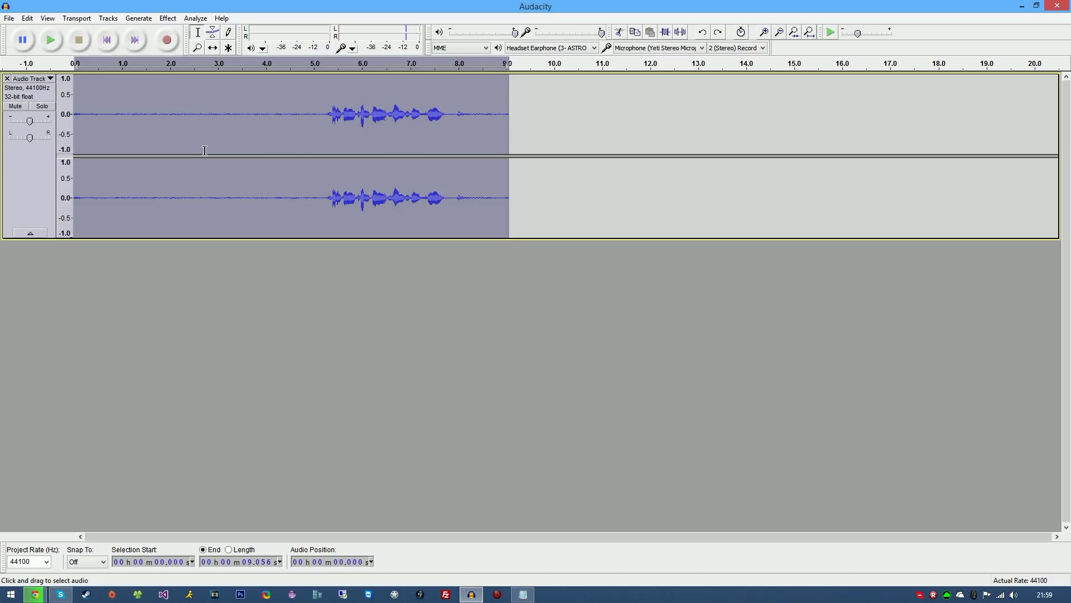
{"action": "left_click", "coordinate": [204, 150]}
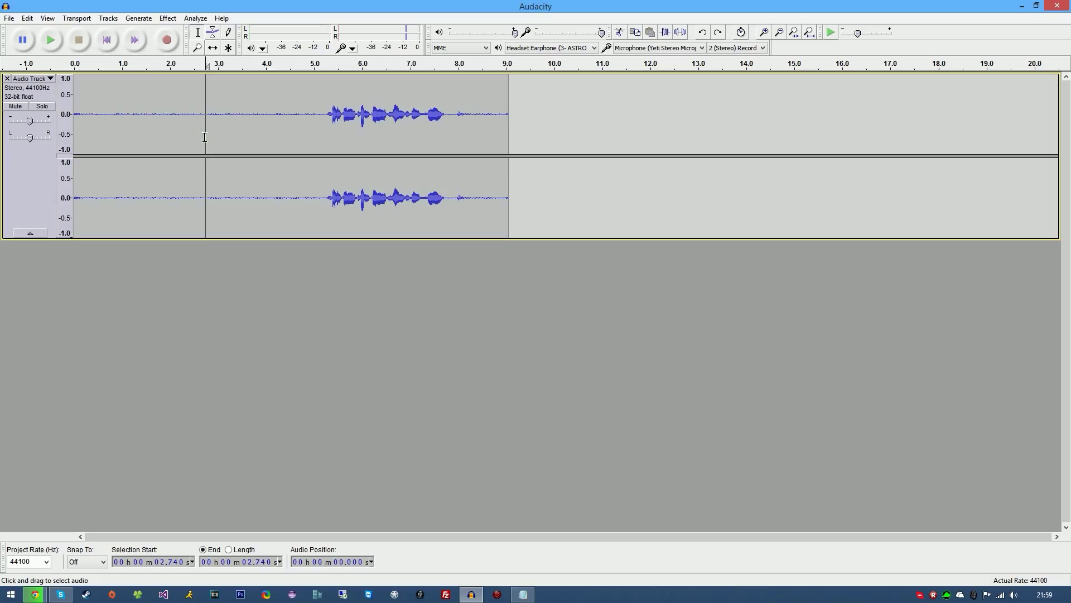
{"action": "left_click", "coordinate": [106, 39]}
{"action": "left_click", "coordinate": [54, 41]}
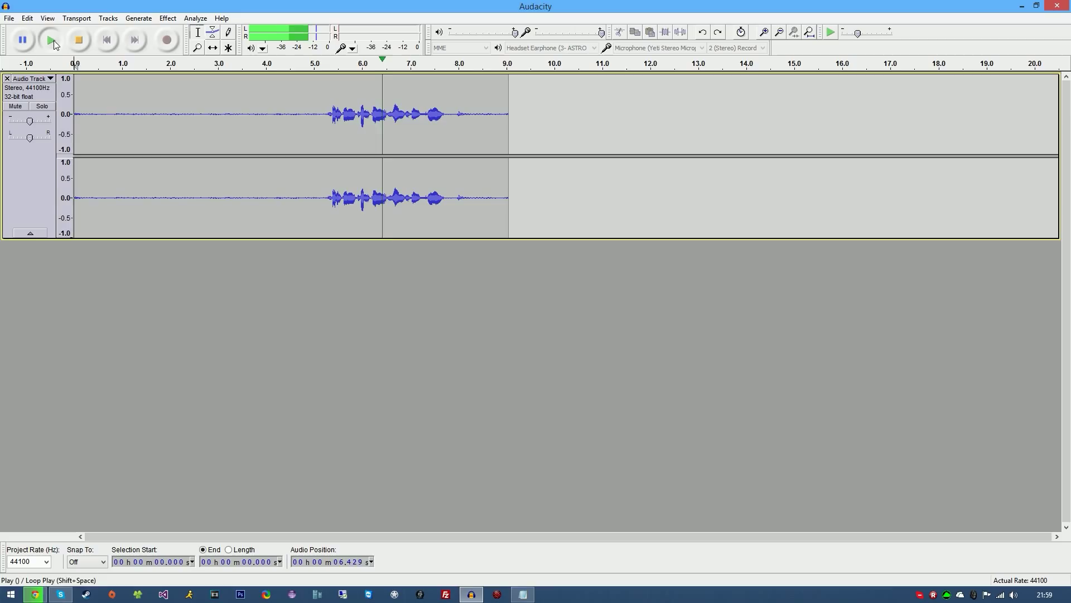
{"action": "left_click", "coordinate": [74, 42]}
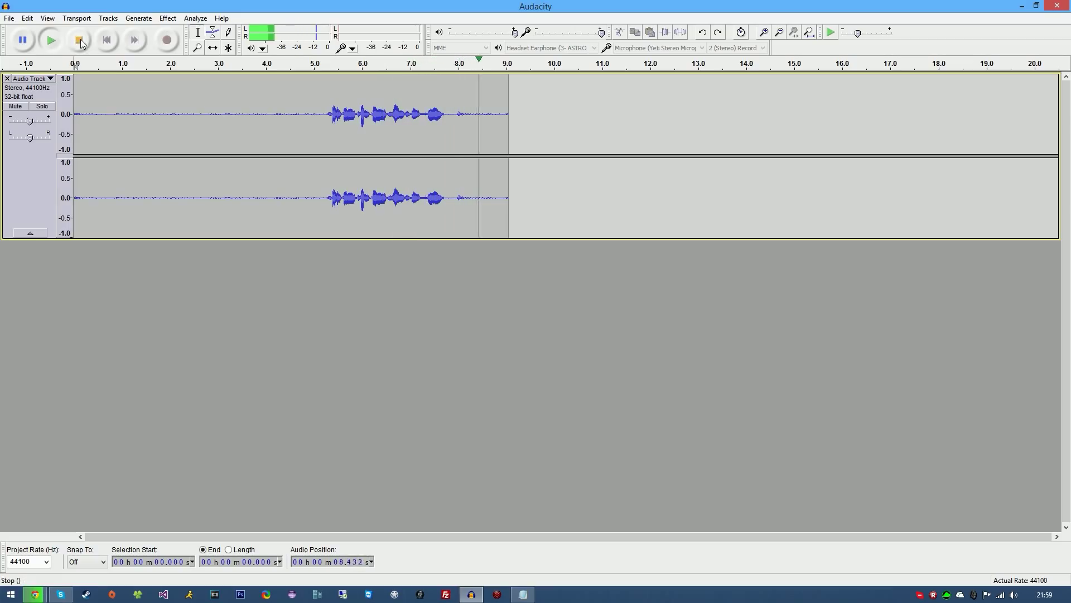
Step: Play back the noise-cleaned recording and stop playback
{"action": "left_click_drag", "start_coordinate": [302, 109], "coordinate": [468, 117]}
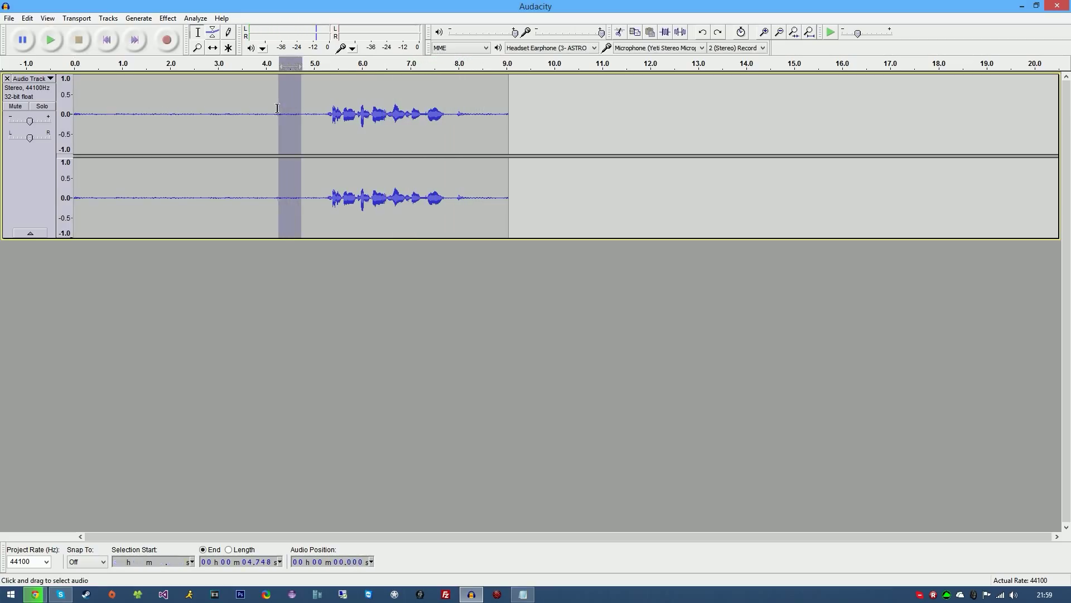
{"action": "left_click", "coordinate": [286, 105]}
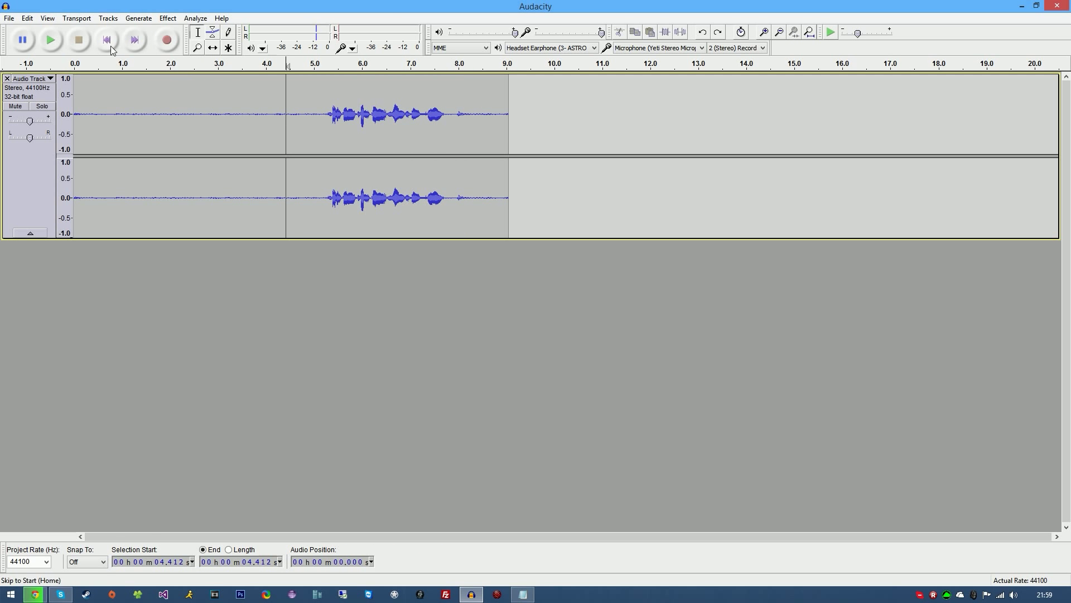
{"action": "left_click", "coordinate": [52, 41]}
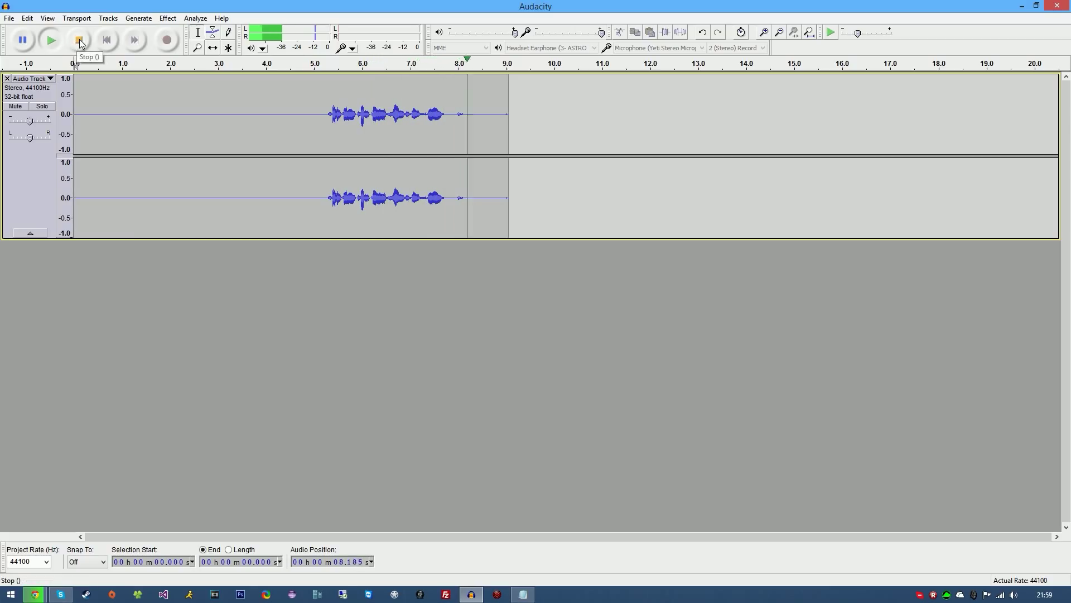
{"action": "left_click", "coordinate": [79, 41]}
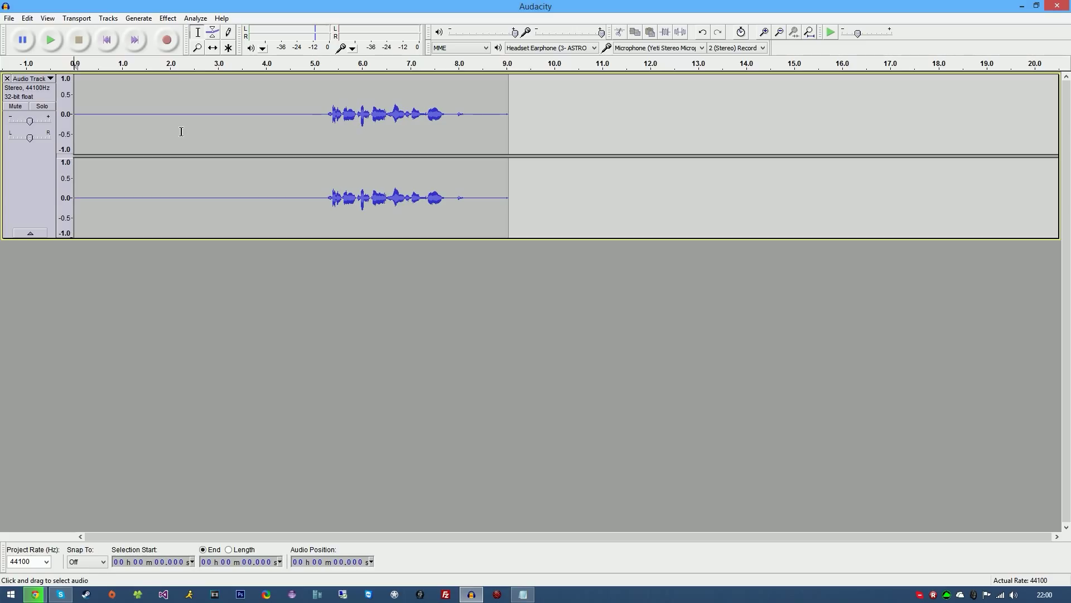
Step: Apply the Bass Boost equalization curve to the whole recording
{"action": "key", "text": "ctrl+a"}
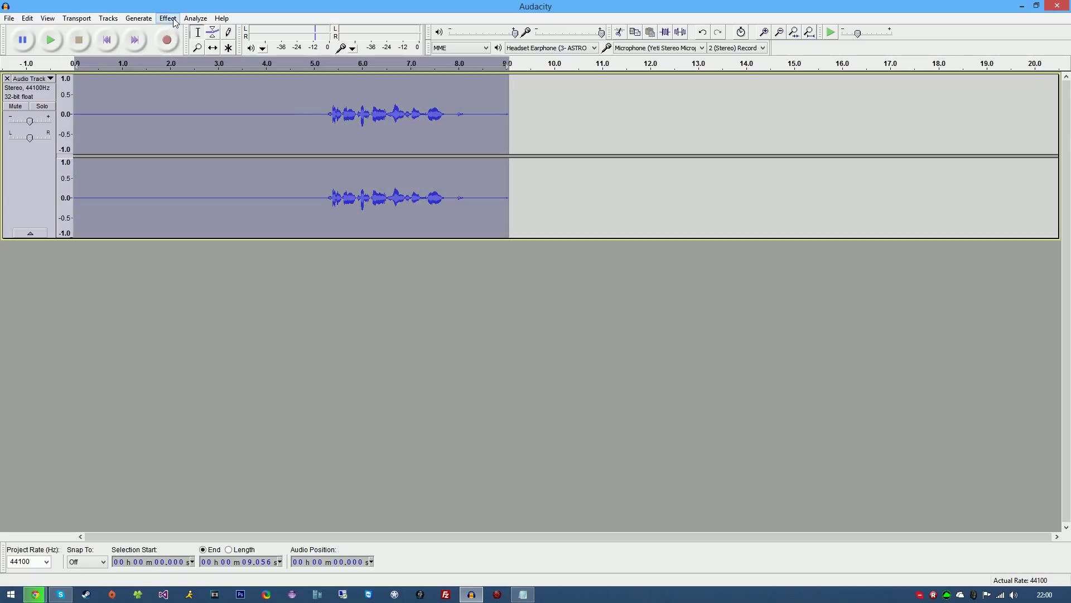
{"action": "left_click", "coordinate": [173, 19]}
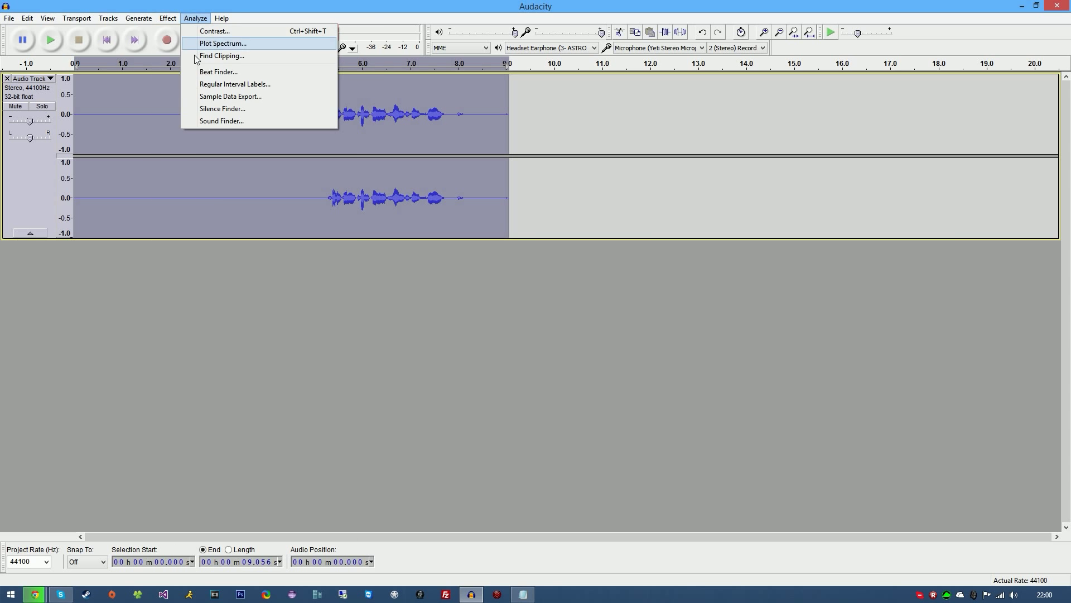
{"action": "left_click", "coordinate": [212, 158]}
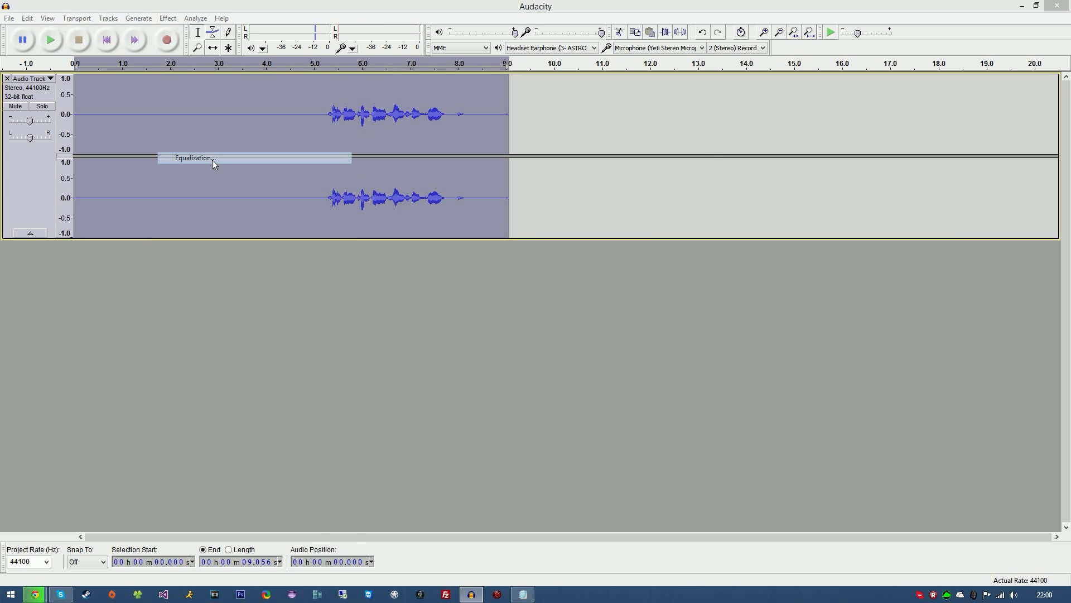
{"action": "left_click", "coordinate": [453, 405]}
{"action": "left_click", "coordinate": [456, 444]}
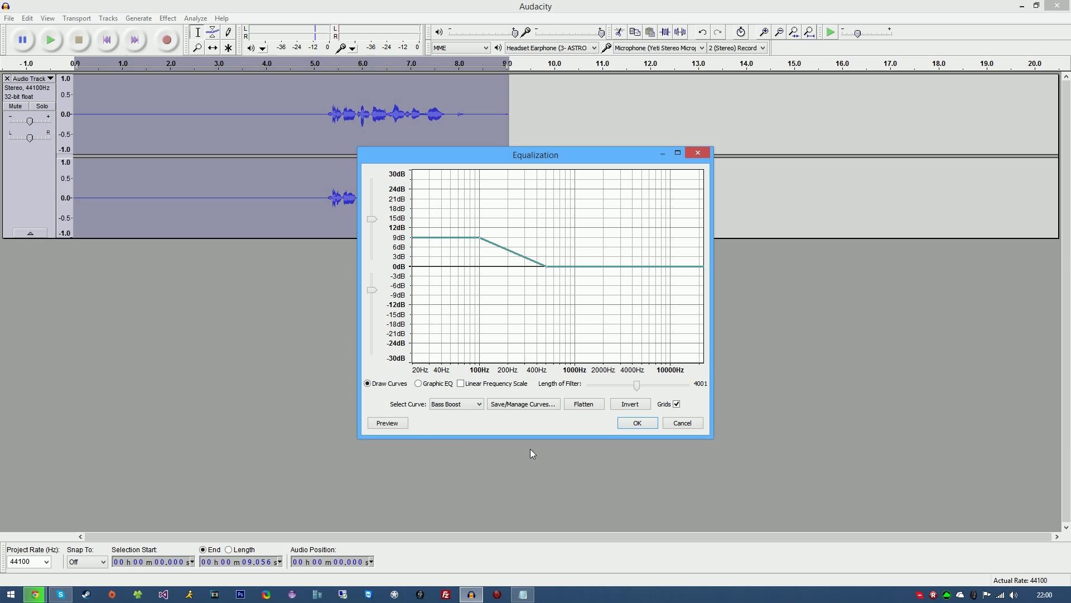
{"action": "left_click", "coordinate": [644, 422]}
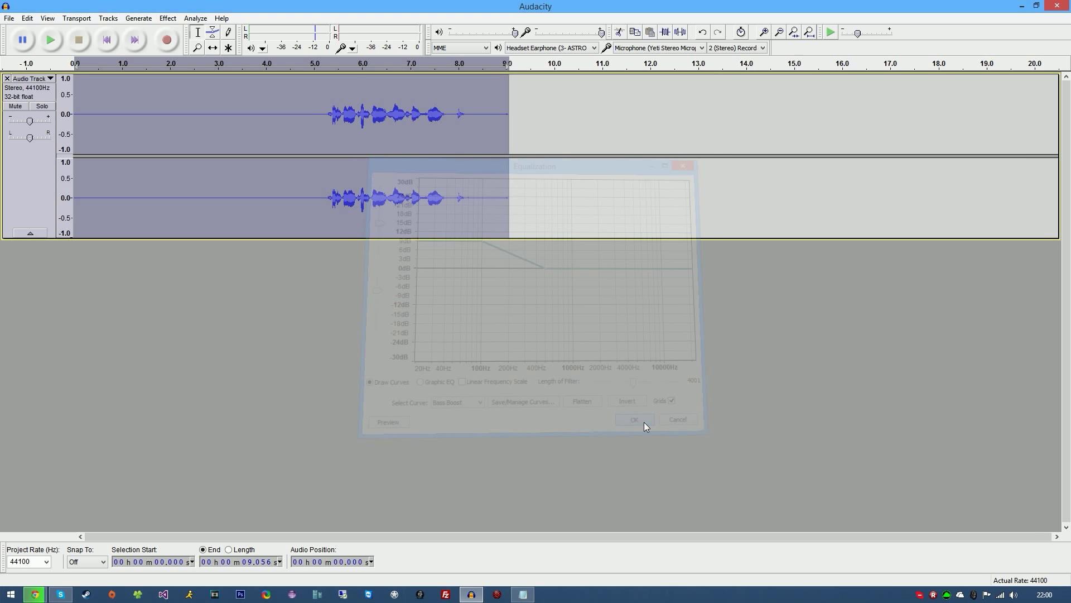
Step: Apply the Treble Boost curve, then place the edit point at about 5 seconds
{"action": "left_click", "coordinate": [168, 18]}
{"action": "left_click", "coordinate": [202, 159]}
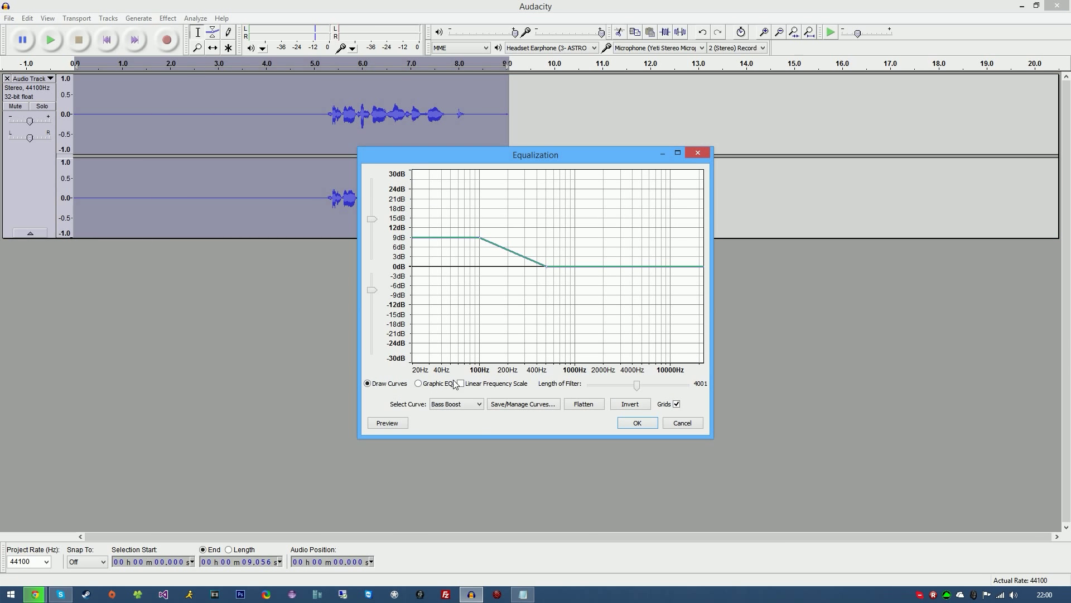
{"action": "left_click", "coordinate": [459, 405]}
{"action": "left_click", "coordinate": [453, 464]}
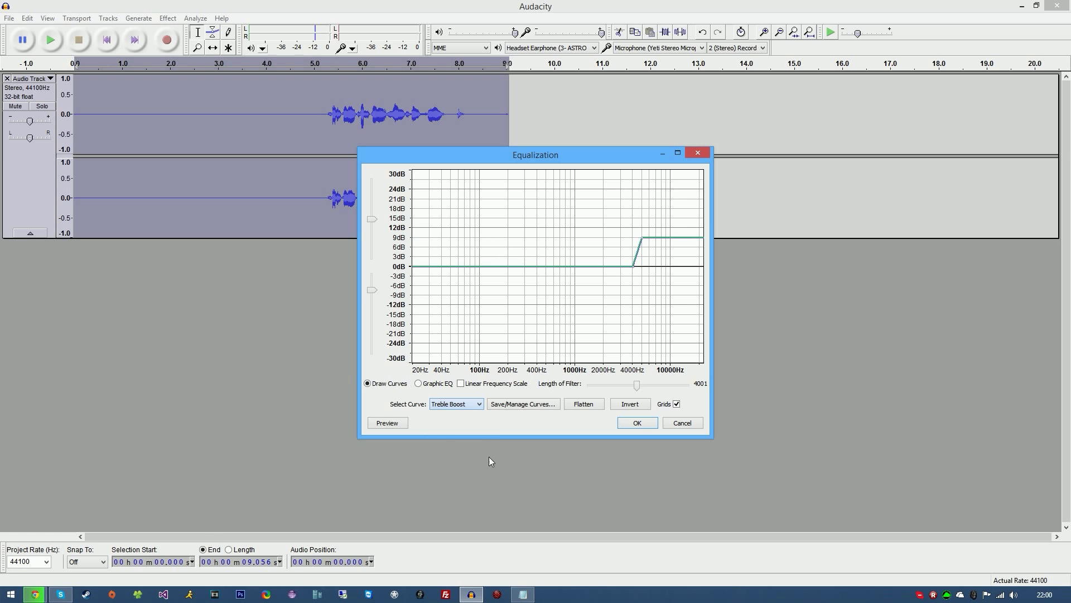
{"action": "left_click", "coordinate": [639, 425]}
{"action": "left_click", "coordinate": [316, 125]}
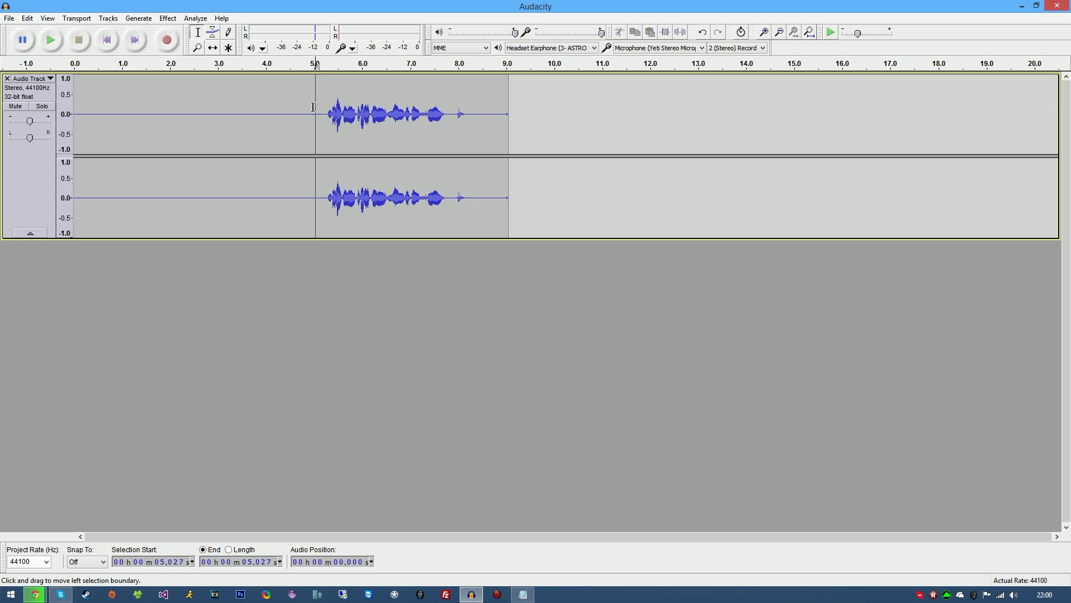
Step: Play the recording from the start to check where the speech begins
{"action": "mouse_move", "coordinate": [317, 108]}
{"action": "left_mouse_down"}
{"action": "mouse_move", "coordinate": [521, 116]}
{"action": "mouse_move", "coordinate": [327, 107]}
{"action": "left_mouse_up"}
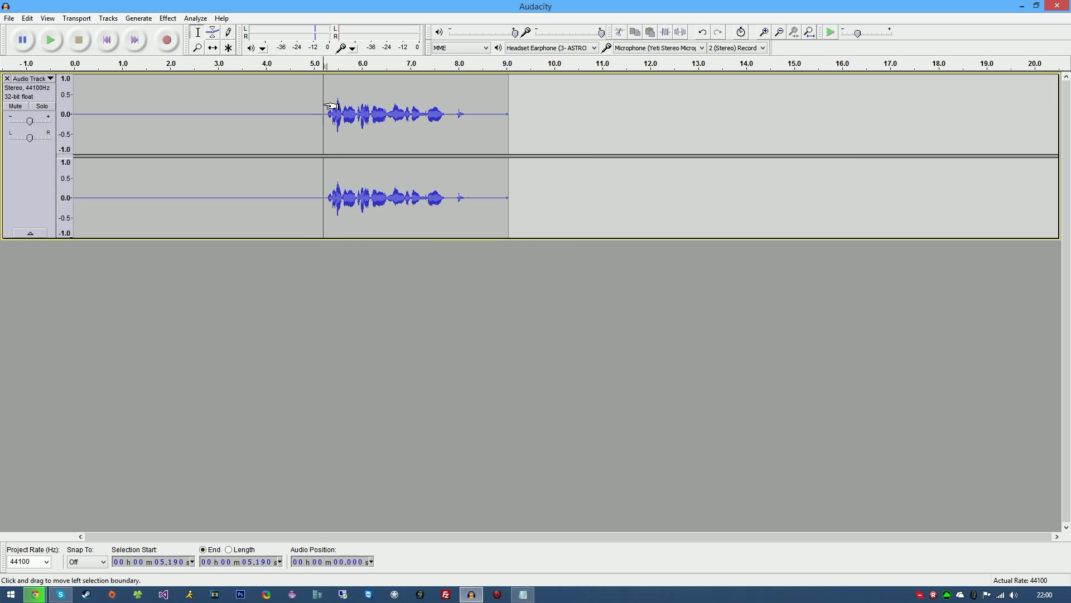
{"action": "key", "text": "Home"}
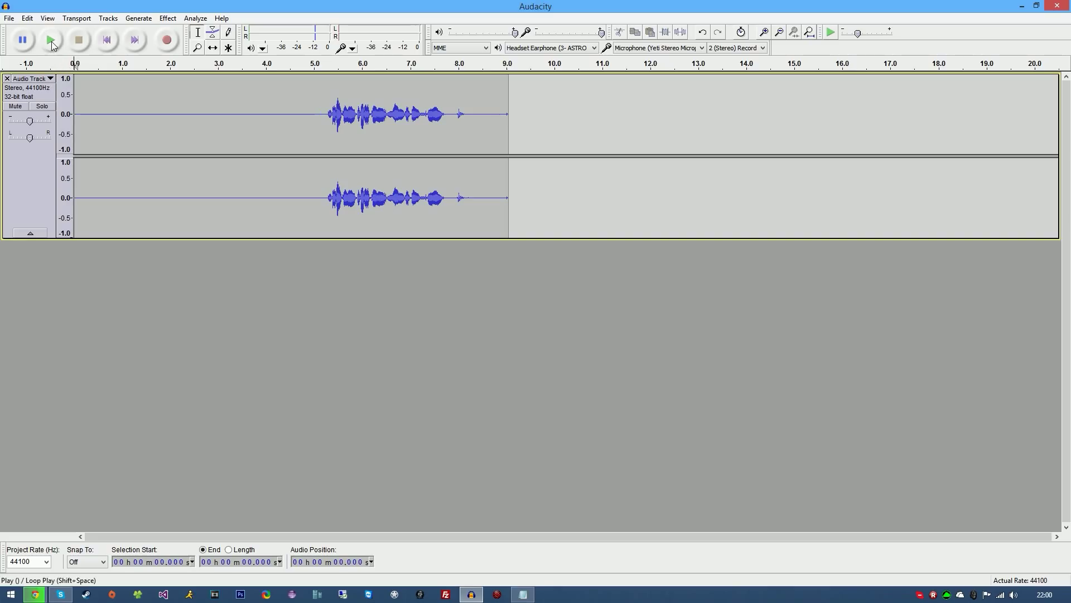
{"action": "left_click", "coordinate": [51, 40]}
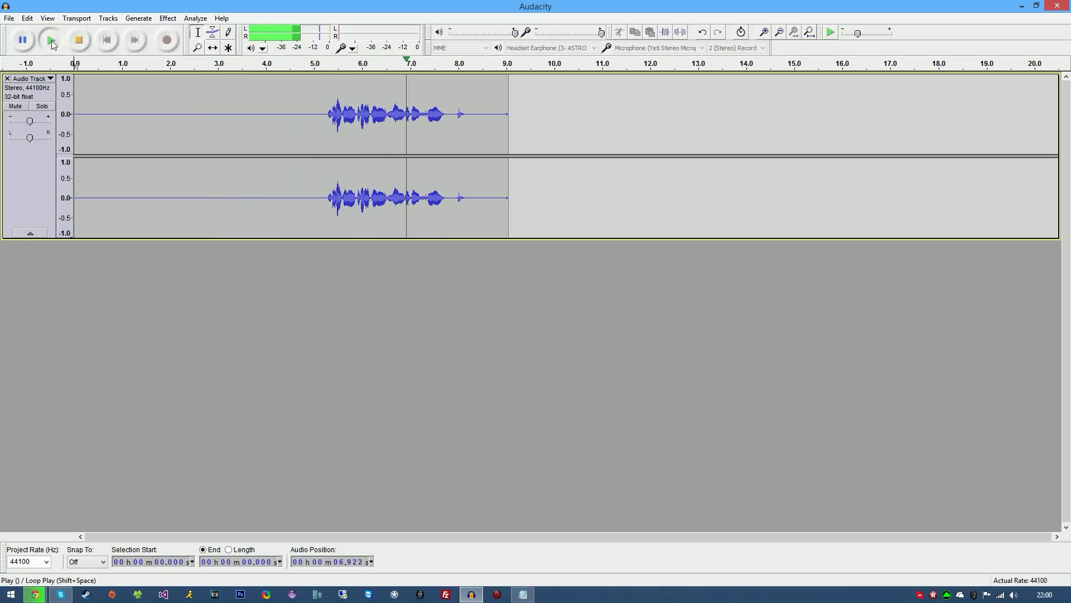
{"action": "left_click", "coordinate": [79, 40]}
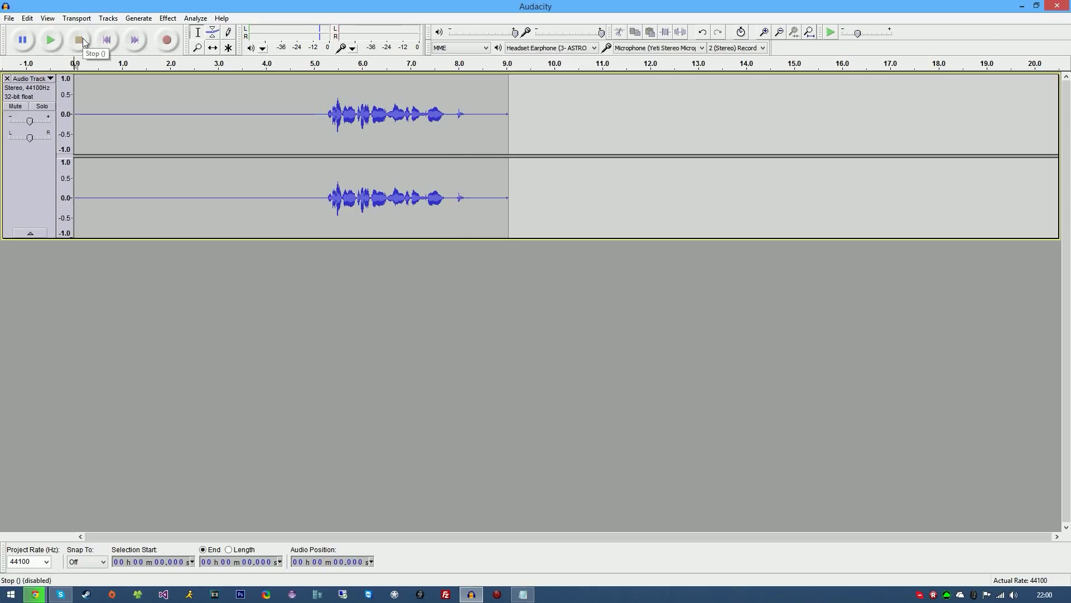
Step: Delete the silence from 0 to about 5 s and select all remaining audio
{"action": "left_click", "coordinate": [315, 112]}
{"action": "left_click_drag", "start_coordinate": [315, 112], "coordinate": [75, 113]}
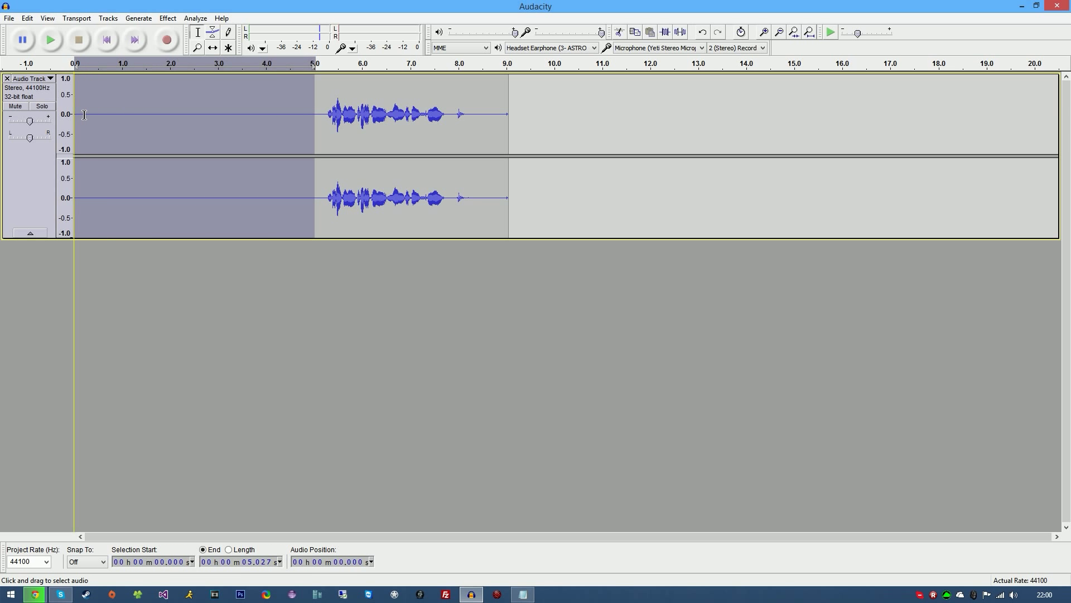
{"action": "key", "text": "Delete"}
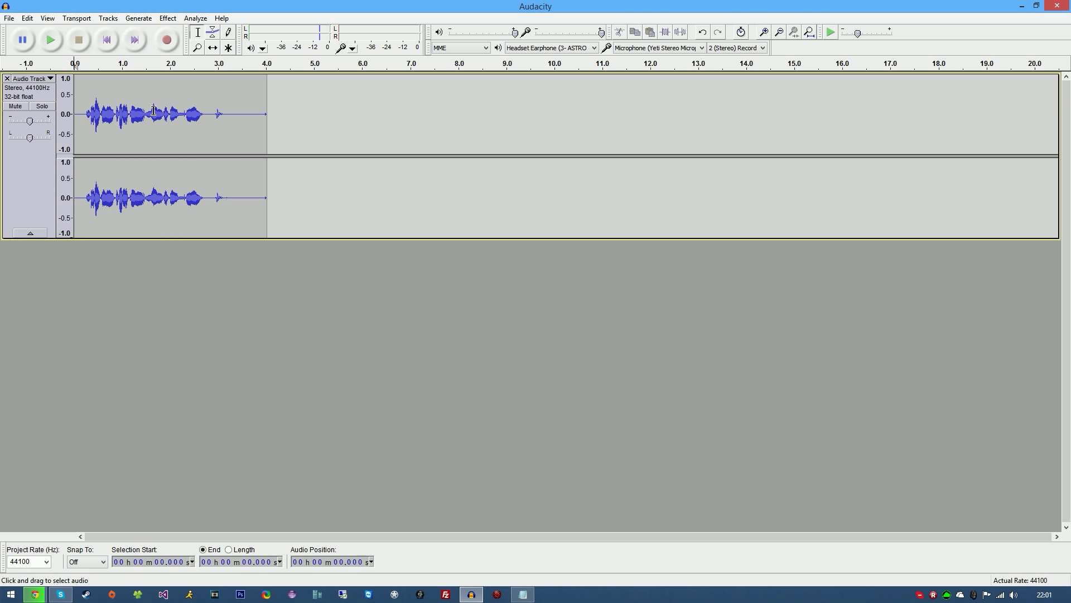
{"action": "key", "text": "ctrl+a"}
Step: Apply the Compressor to the whole clip at -18 dB threshold and 2:1 ratio
{"action": "left_click", "coordinate": [168, 18]}
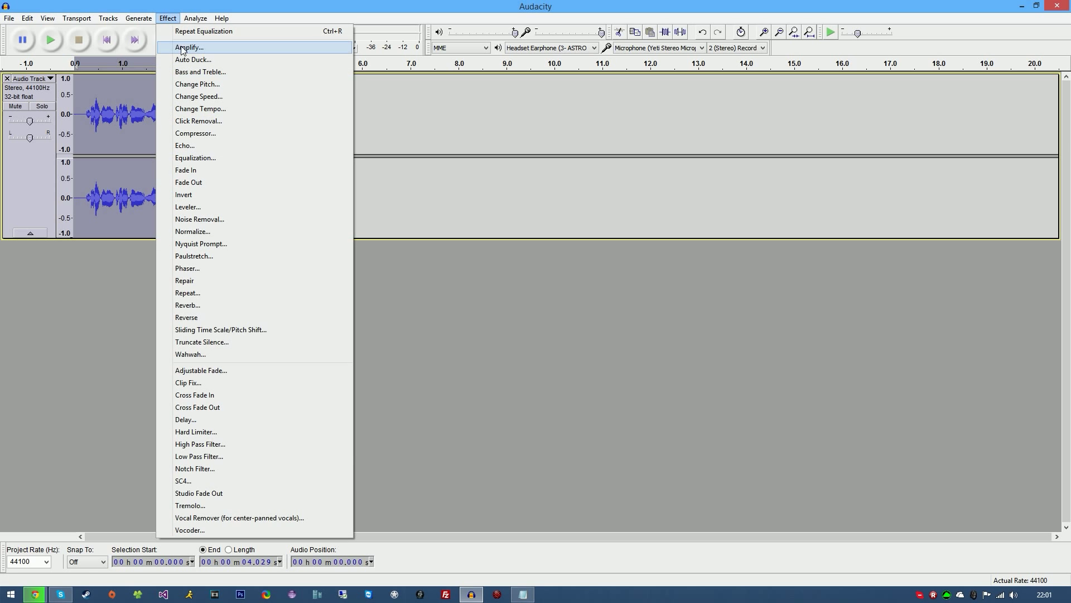
{"action": "left_click", "coordinate": [201, 132]}
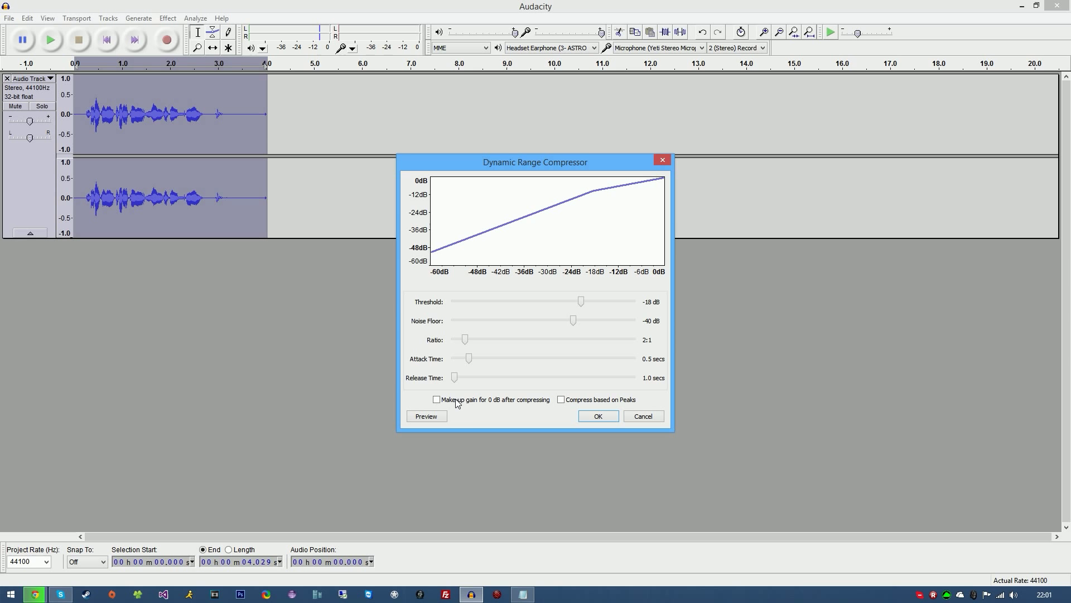
{"action": "left_click", "coordinate": [590, 417]}
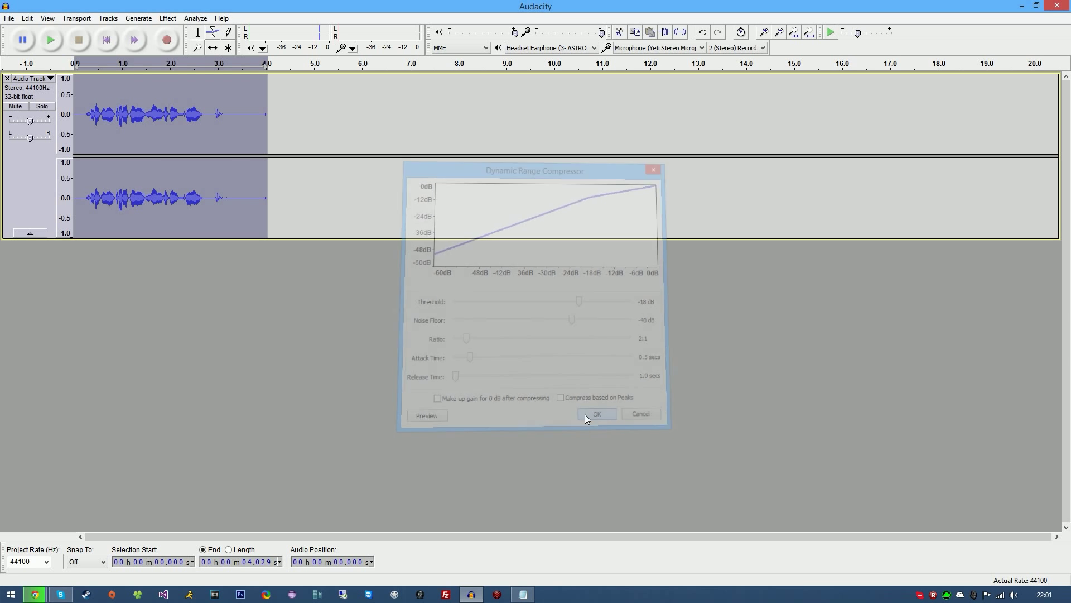
{"action": "left_click", "coordinate": [109, 197]}
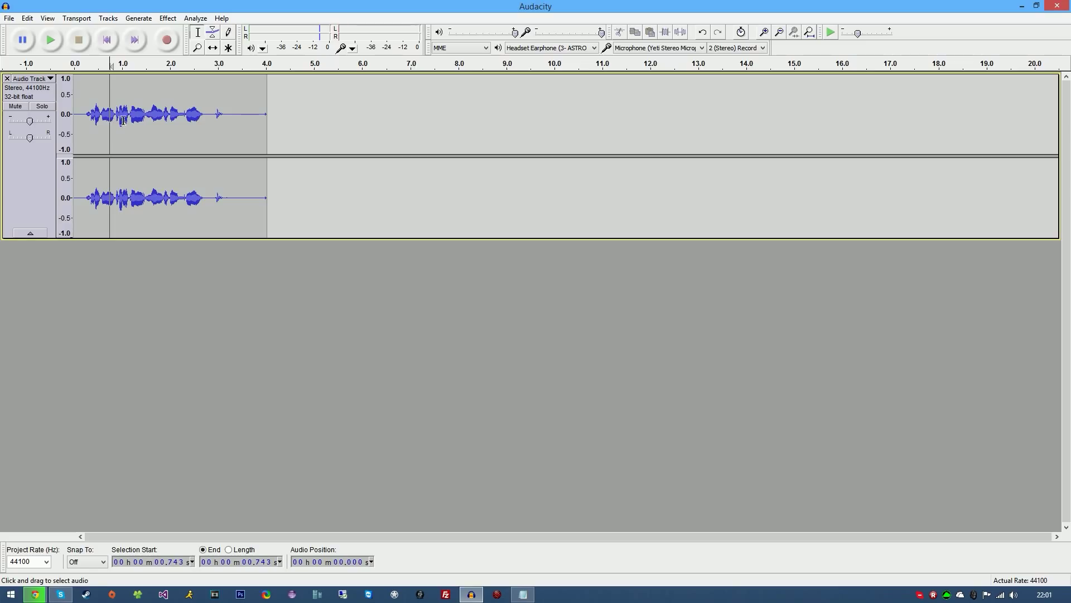
{"action": "left_click", "coordinate": [107, 39]}
{"action": "left_click", "coordinate": [49, 41]}
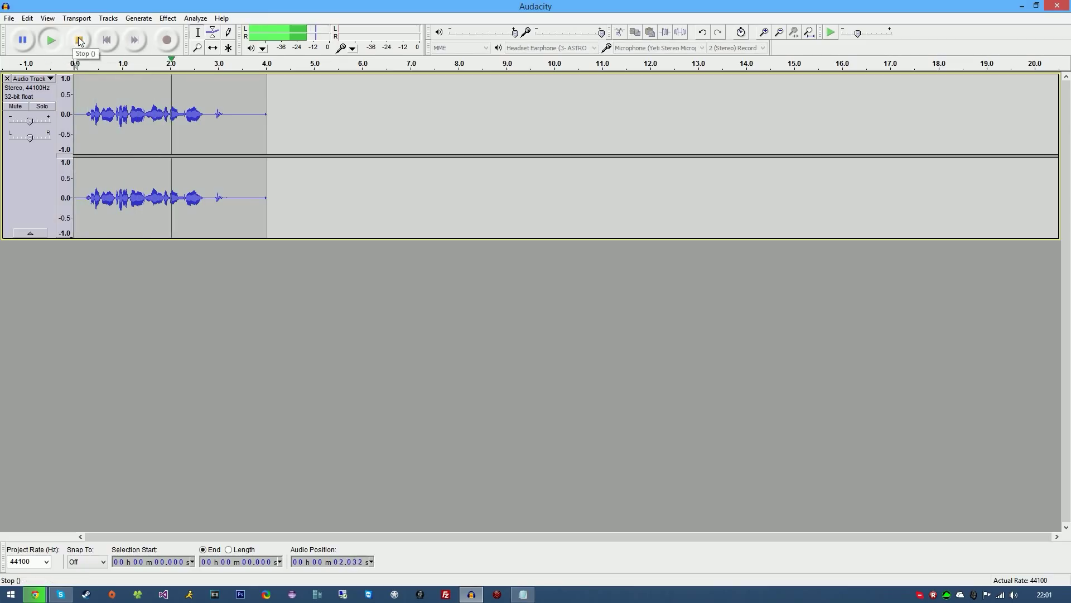
{"action": "key", "text": "space"}
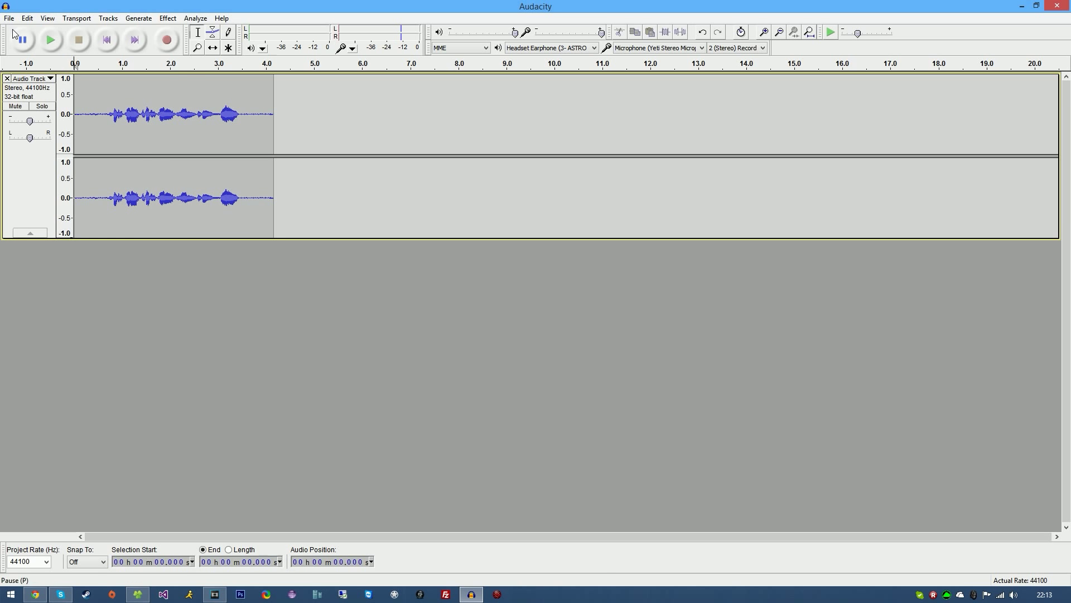
Step: Export the clip to the Desktop as the WAV file Test, leaving the metadata blank
{"action": "left_click", "coordinate": [8, 19]}
{"action": "left_click", "coordinate": [41, 170]}
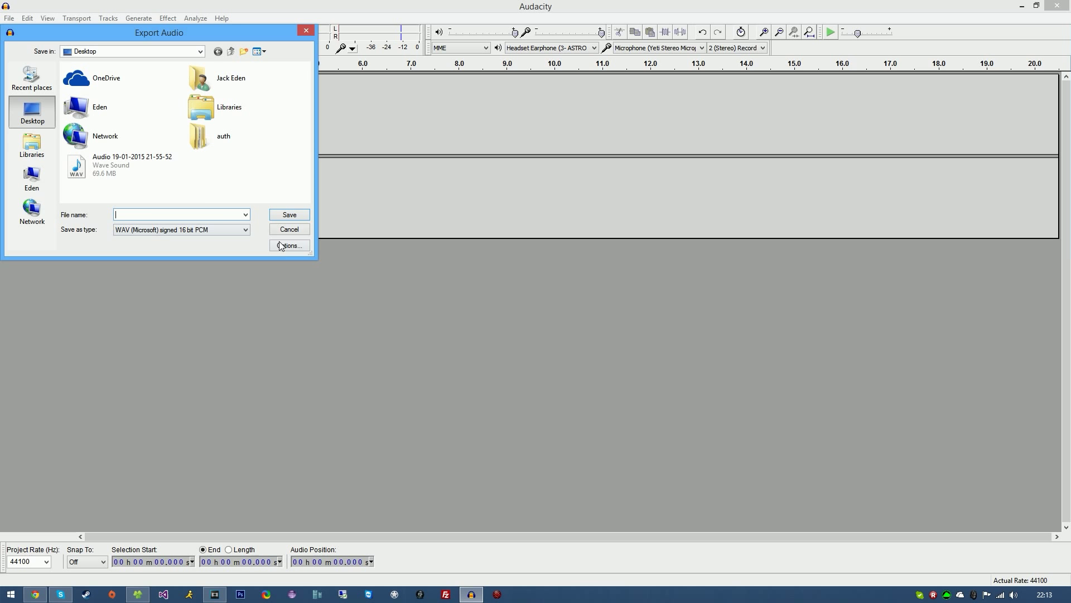
{"action": "type", "text": "Test"}
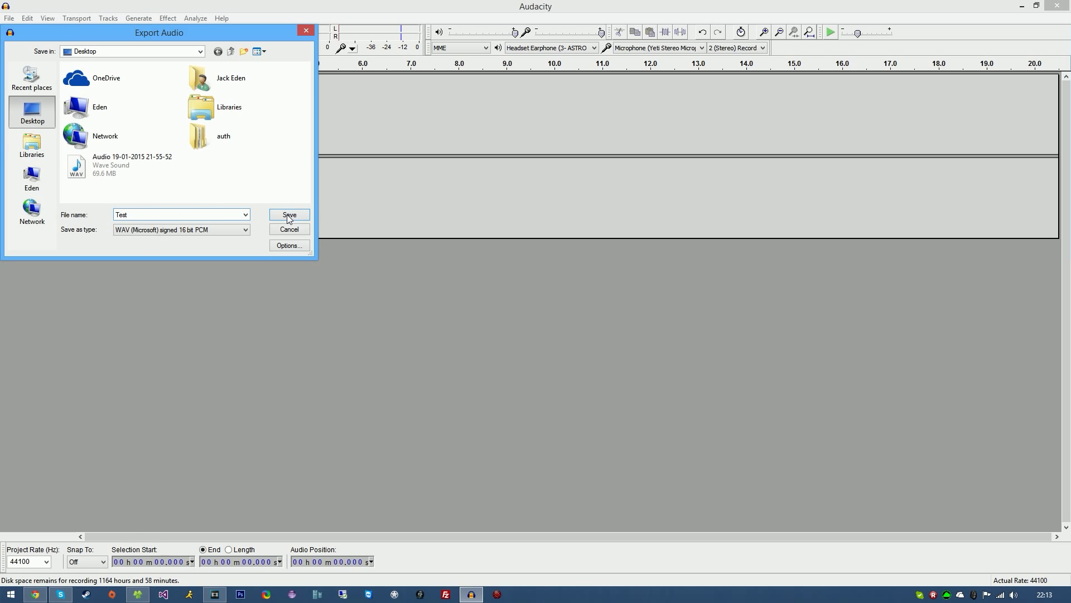
{"action": "left_click", "coordinate": [301, 216]}
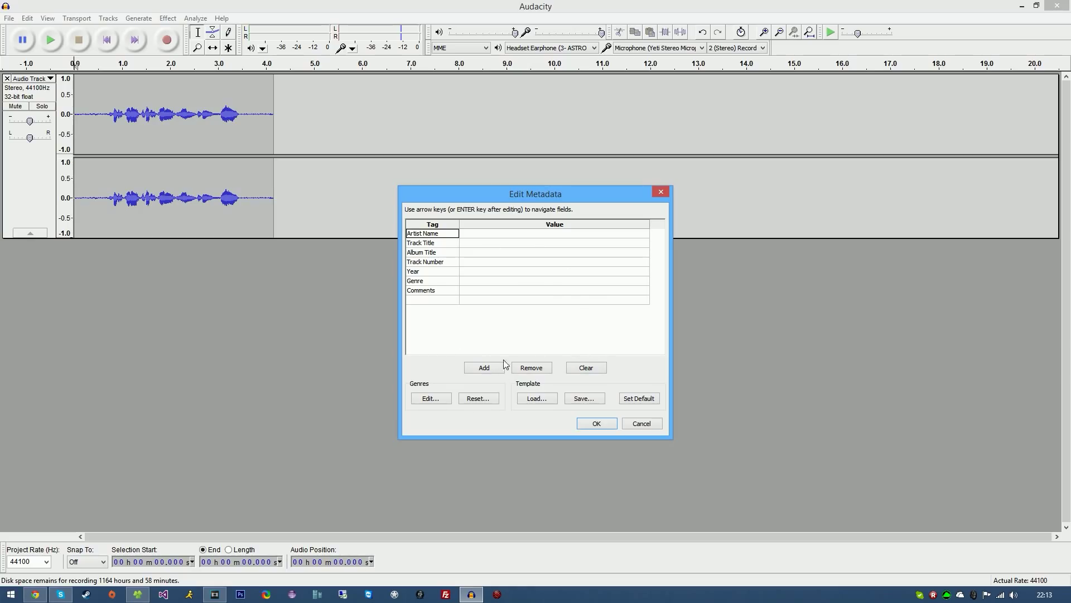
{"action": "left_click", "coordinate": [595, 425]}
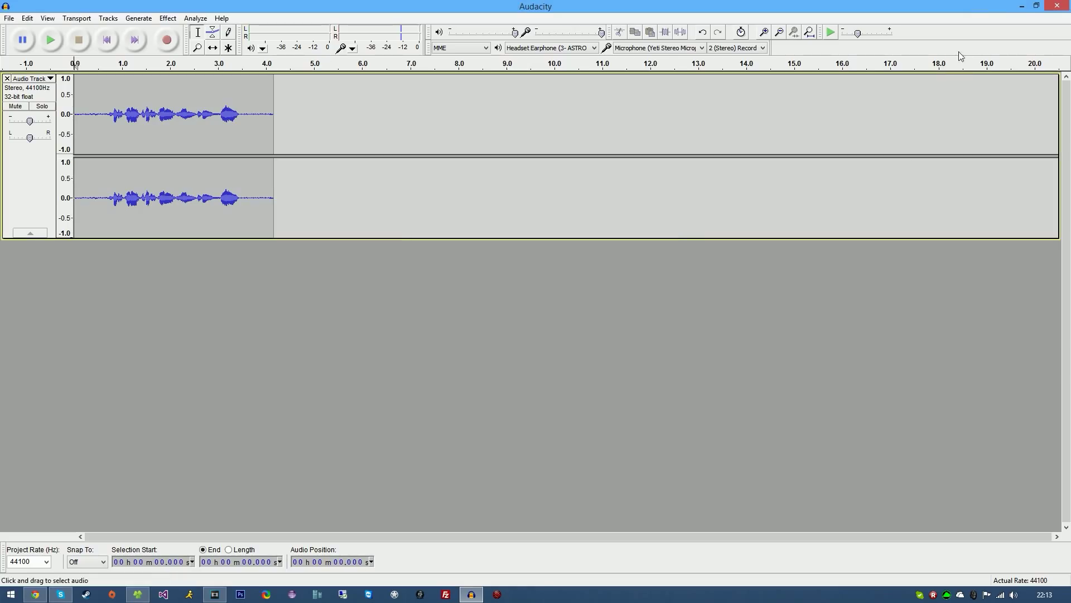
Step: Minimize Audacity and drag the Test file icon toward the middle of the desktop
{"action": "left_click", "coordinate": [1022, 6]}
{"action": "left_click", "coordinate": [23, 163]}
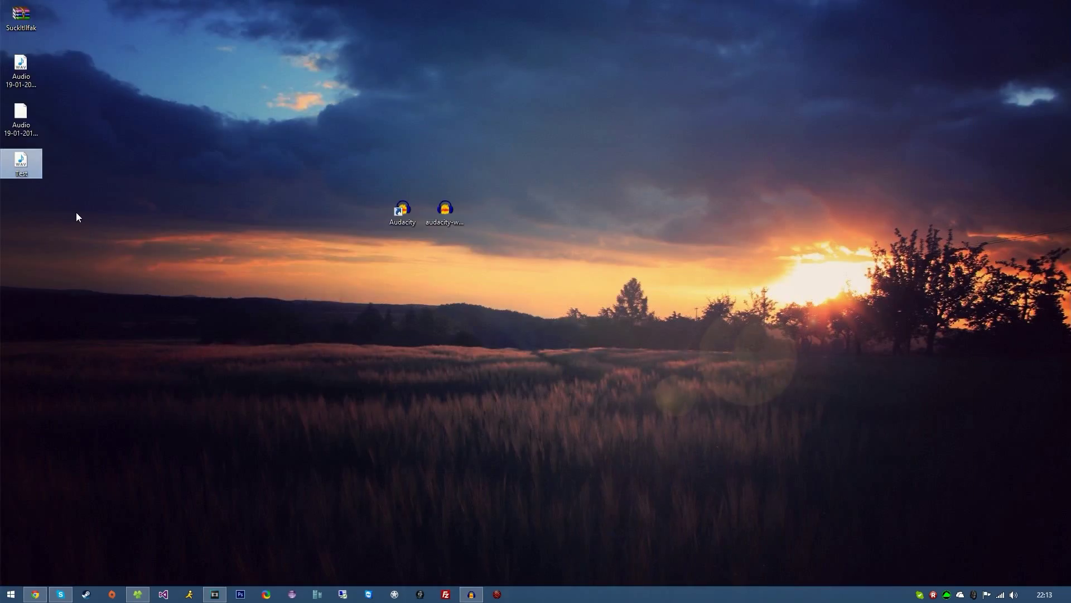
{"action": "left_click_drag", "start_coordinate": [21, 159], "coordinate": [188, 209]}
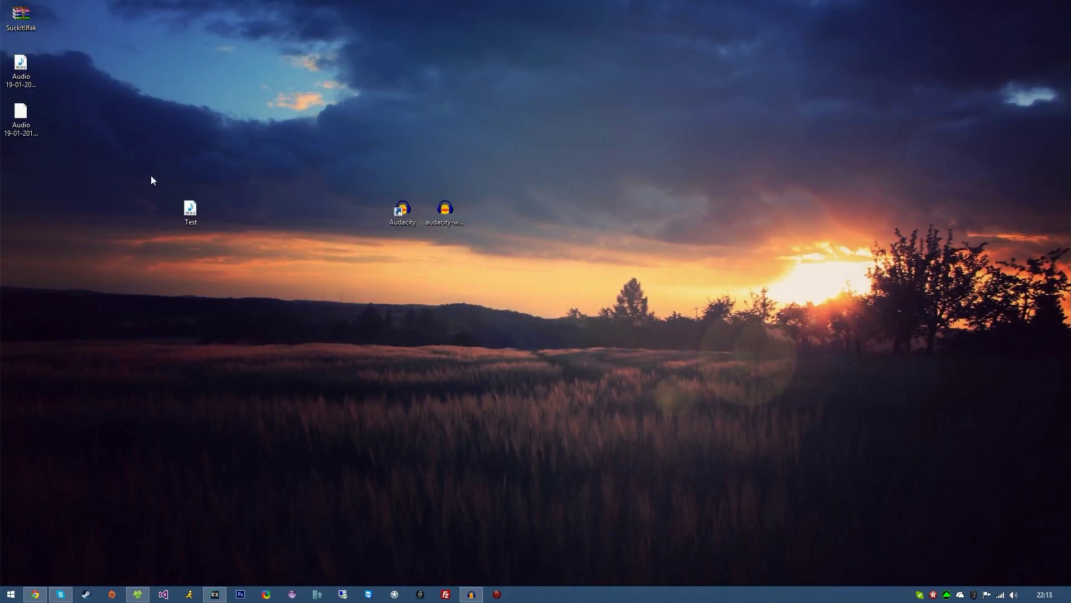